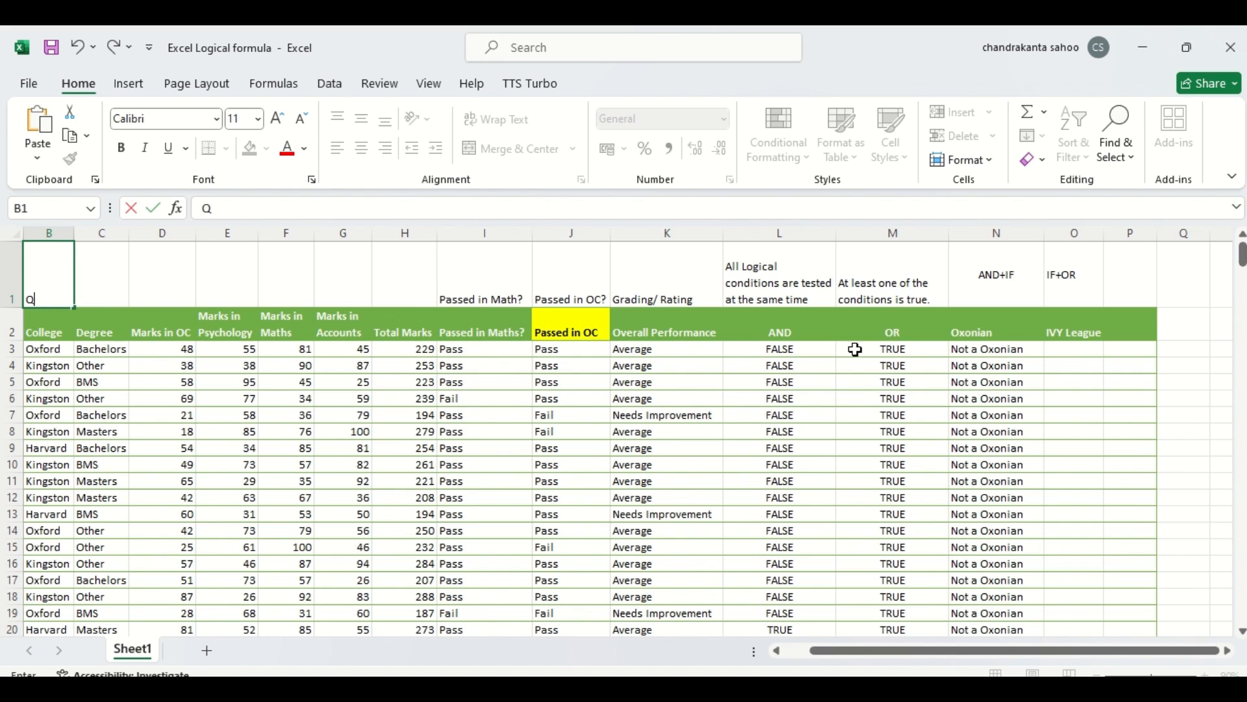
Step: Extend the O1 heading to read "IF+OR IVY League University Student"
left_click(1071, 275)
double_click(1076, 277)
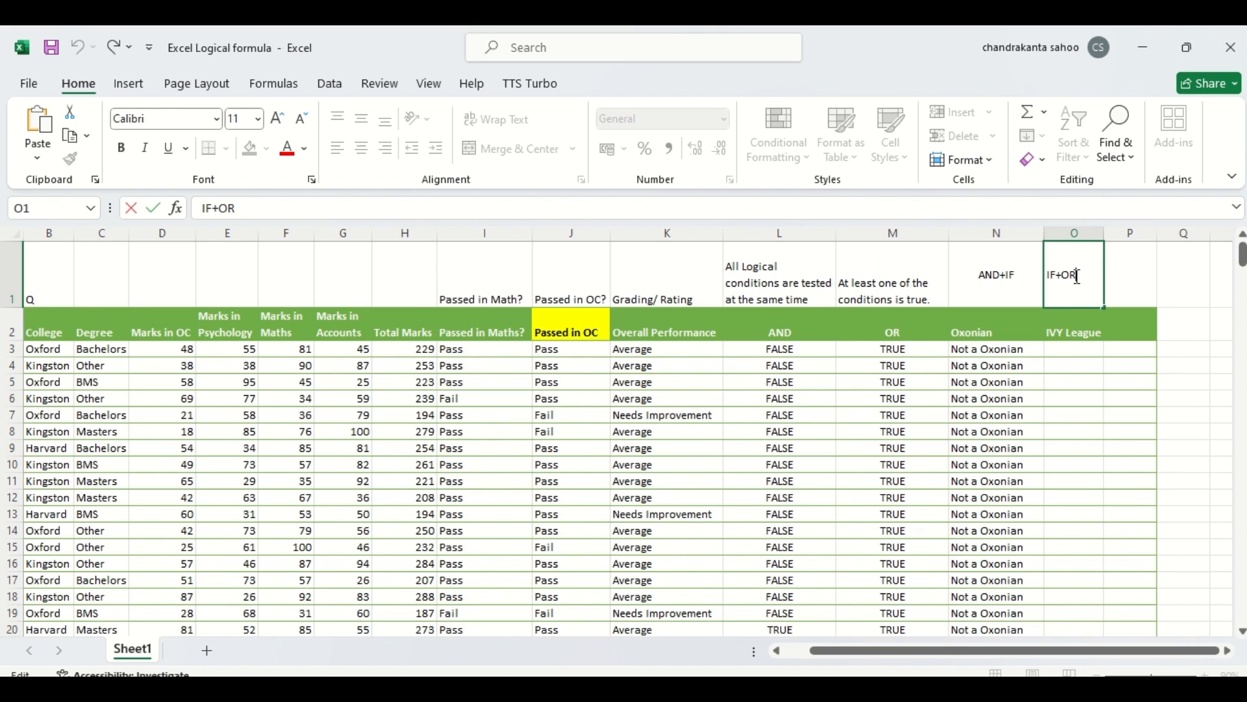
type("IVY League")
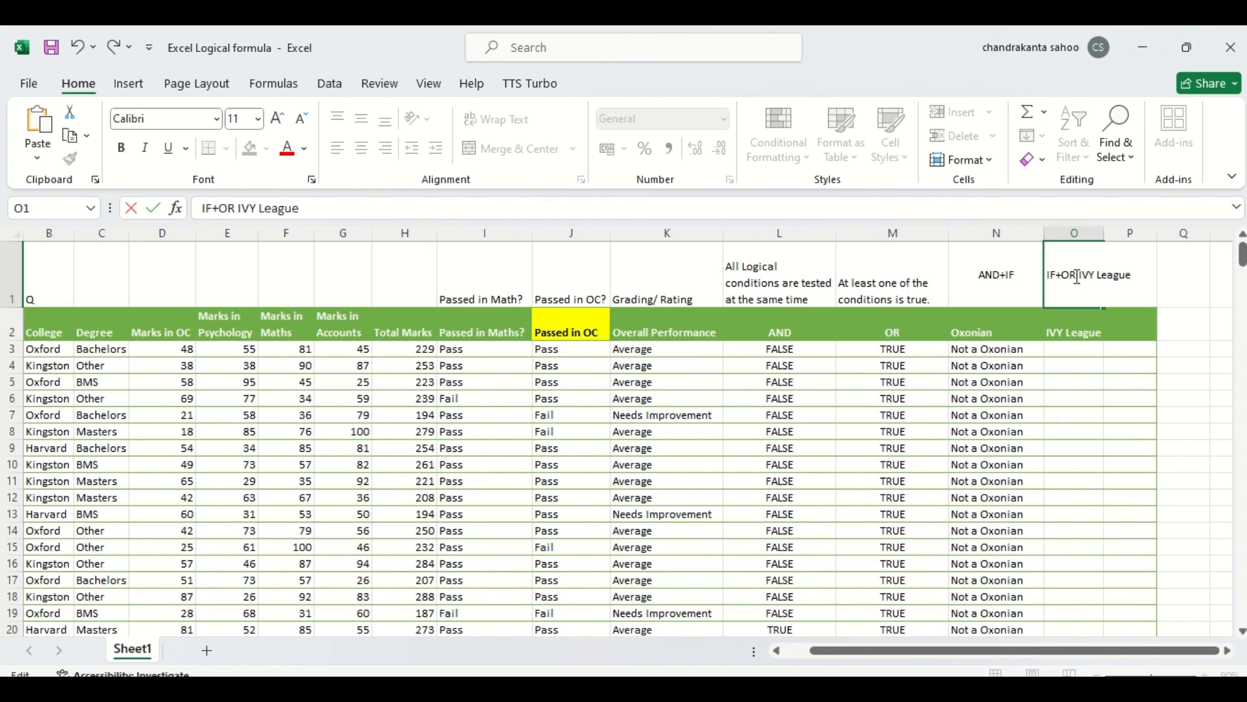
type(" University S")
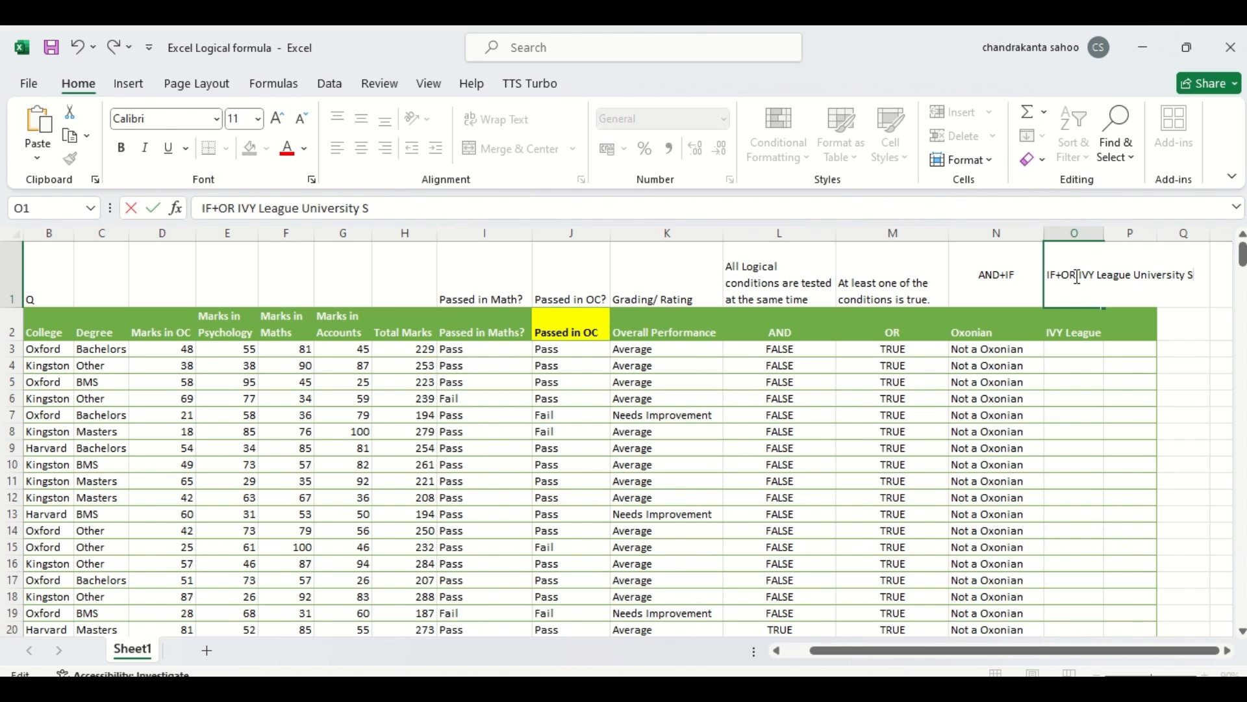
type("tudent")
left_click(1206, 398)
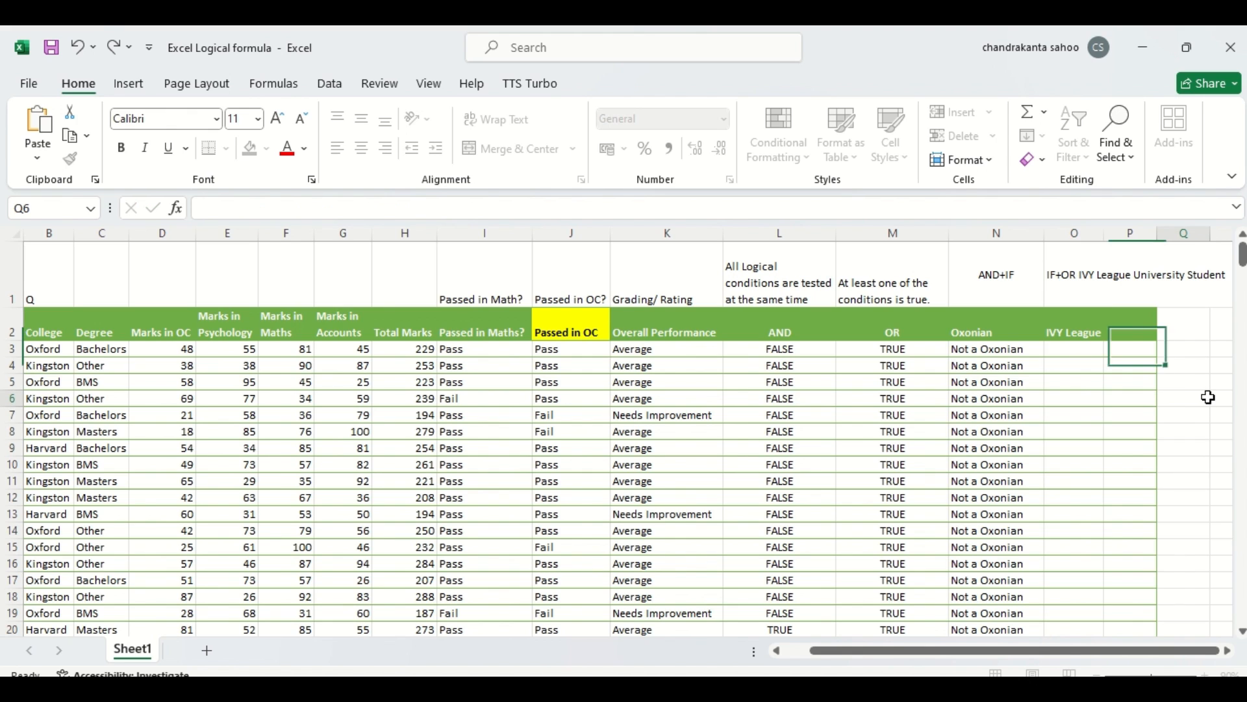
Step: Wrap the O1 heading text and break it so "IF+OR" sits on its own line
left_click(1083, 268)
left_click(518, 124)
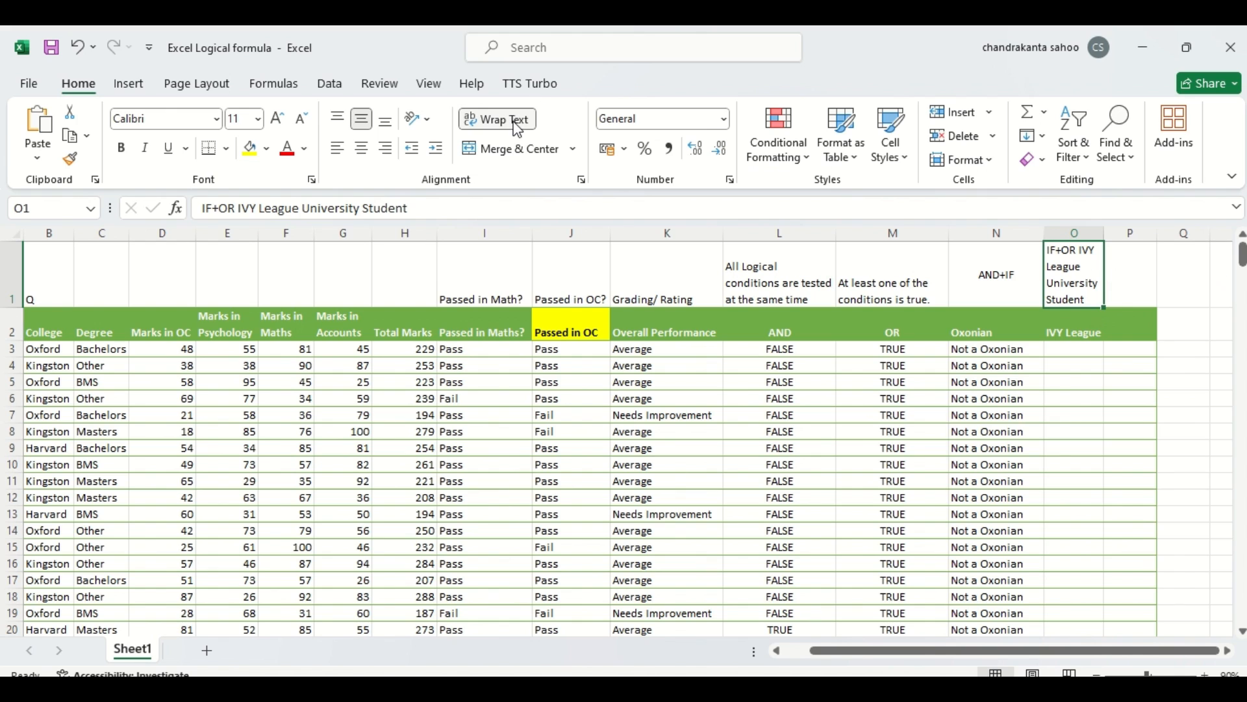
double_click(1079, 251)
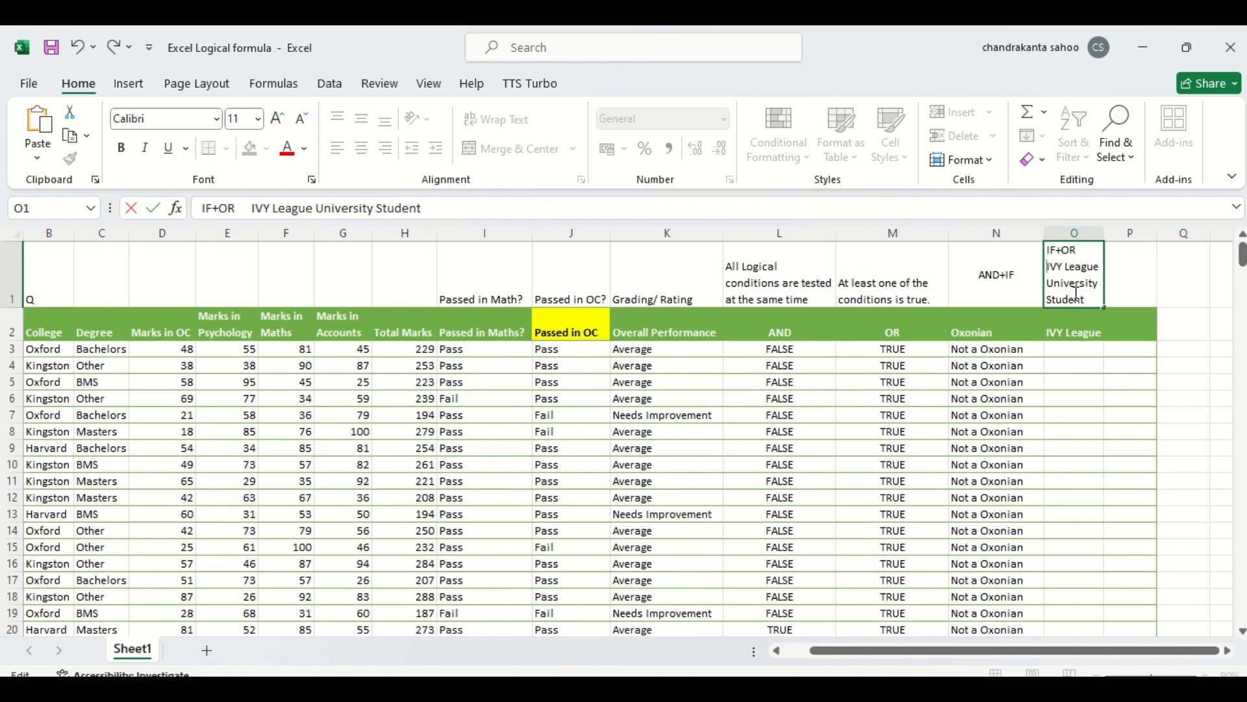
key("Return")
double_click(1066, 363)
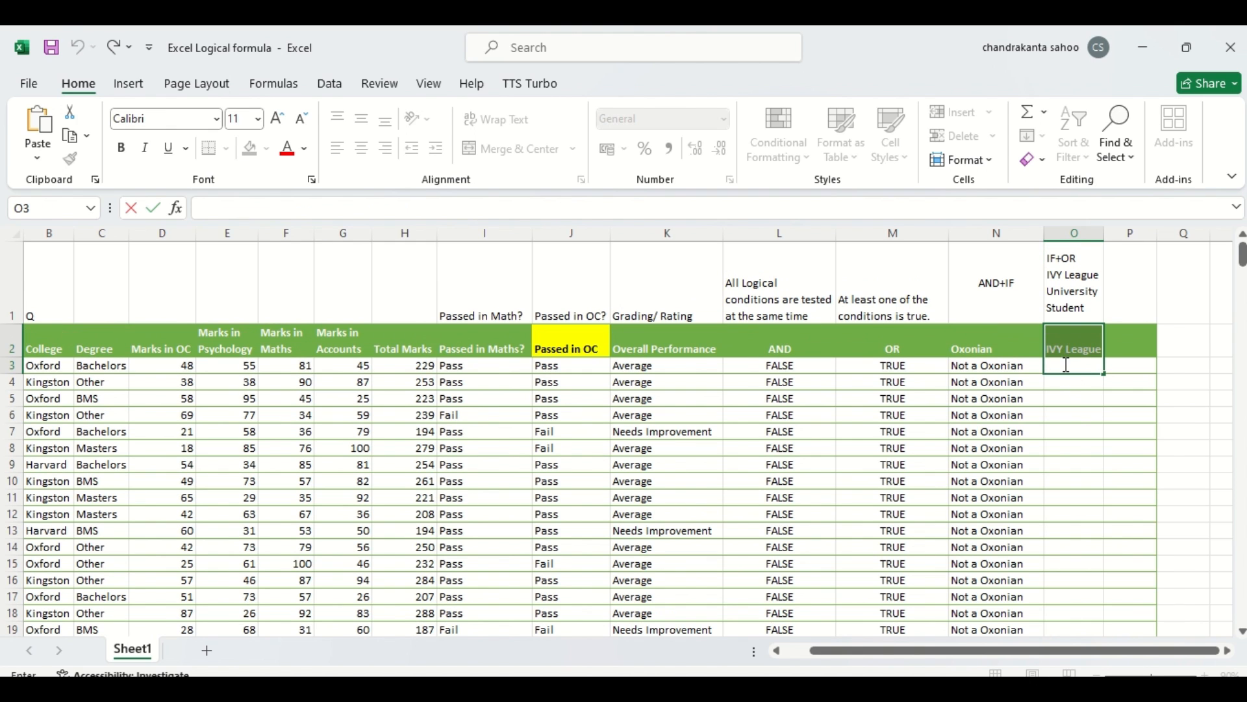
left_click(1069, 392)
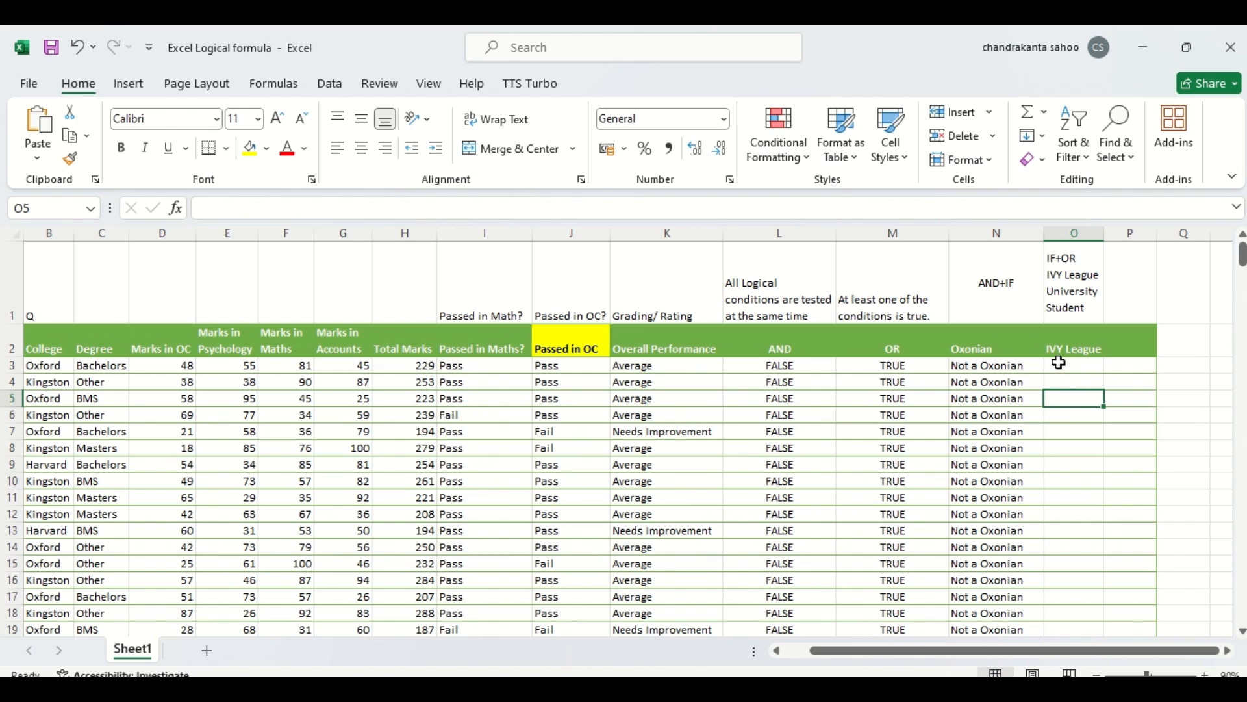
Step: Enter =OR(B3="Oxford",B3="Harvard") in O3 under IVY League
left_click(1059, 364)
type("=")
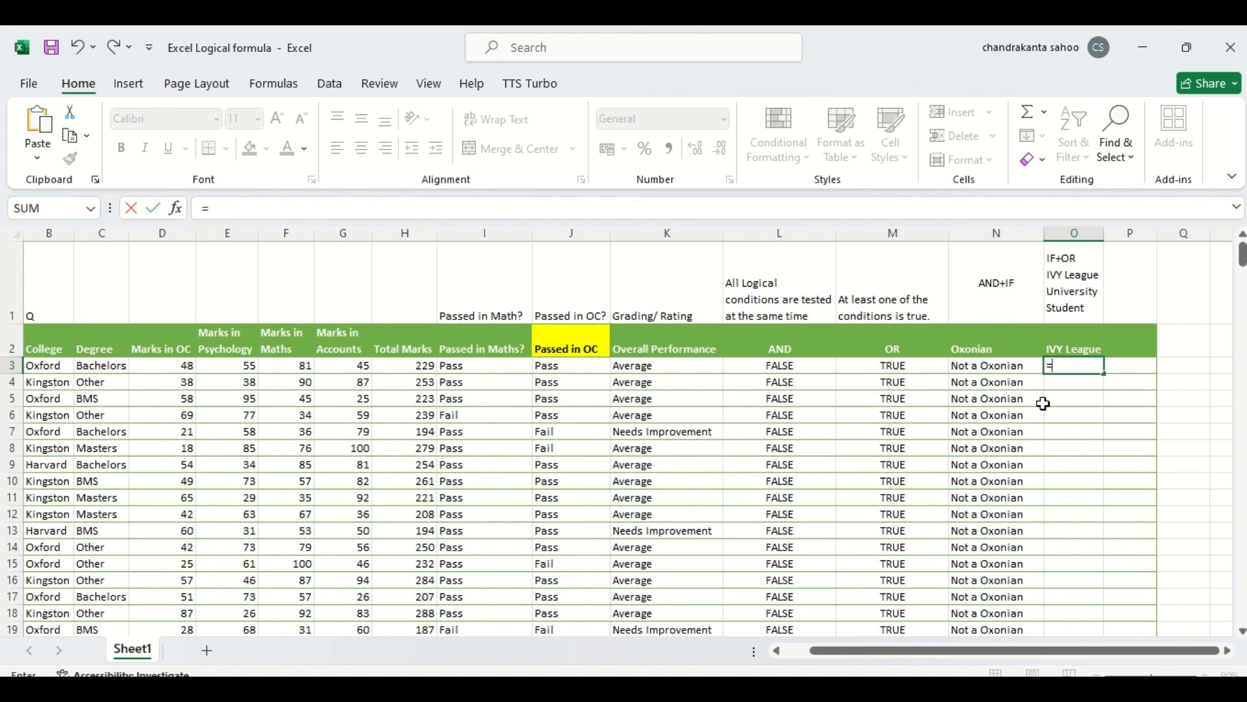
type("or")
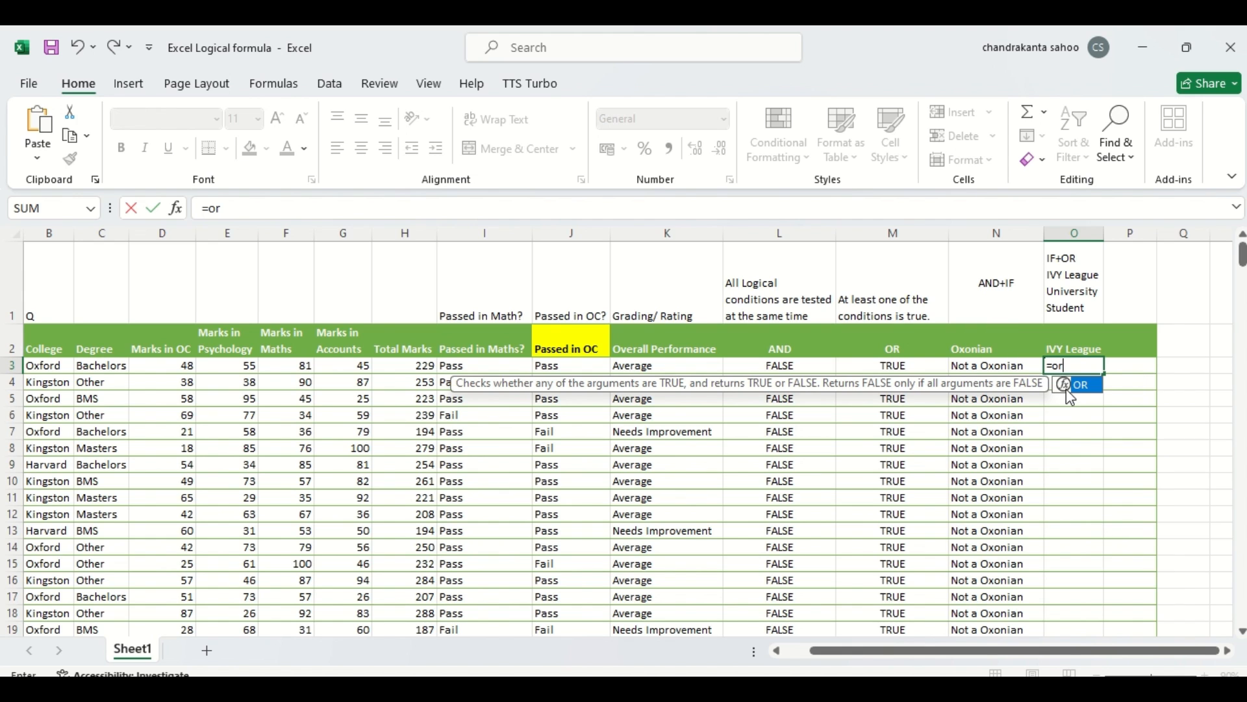
double_click(1068, 393)
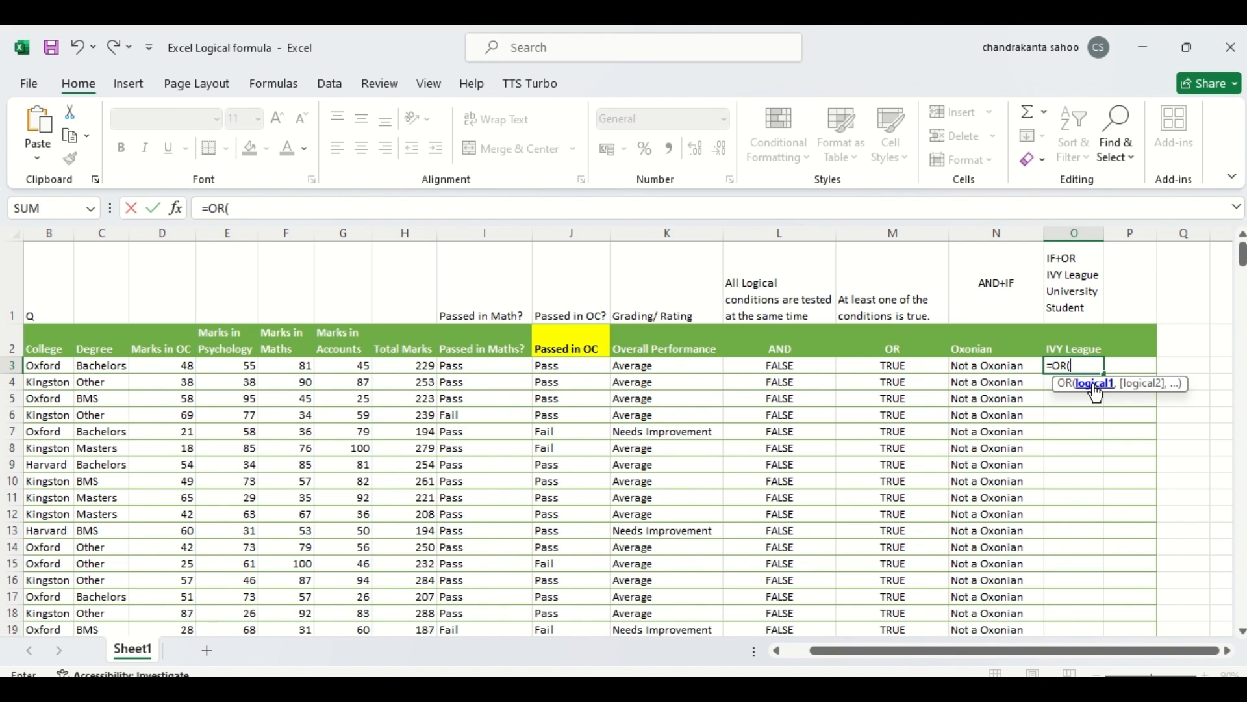
left_click(37, 366)
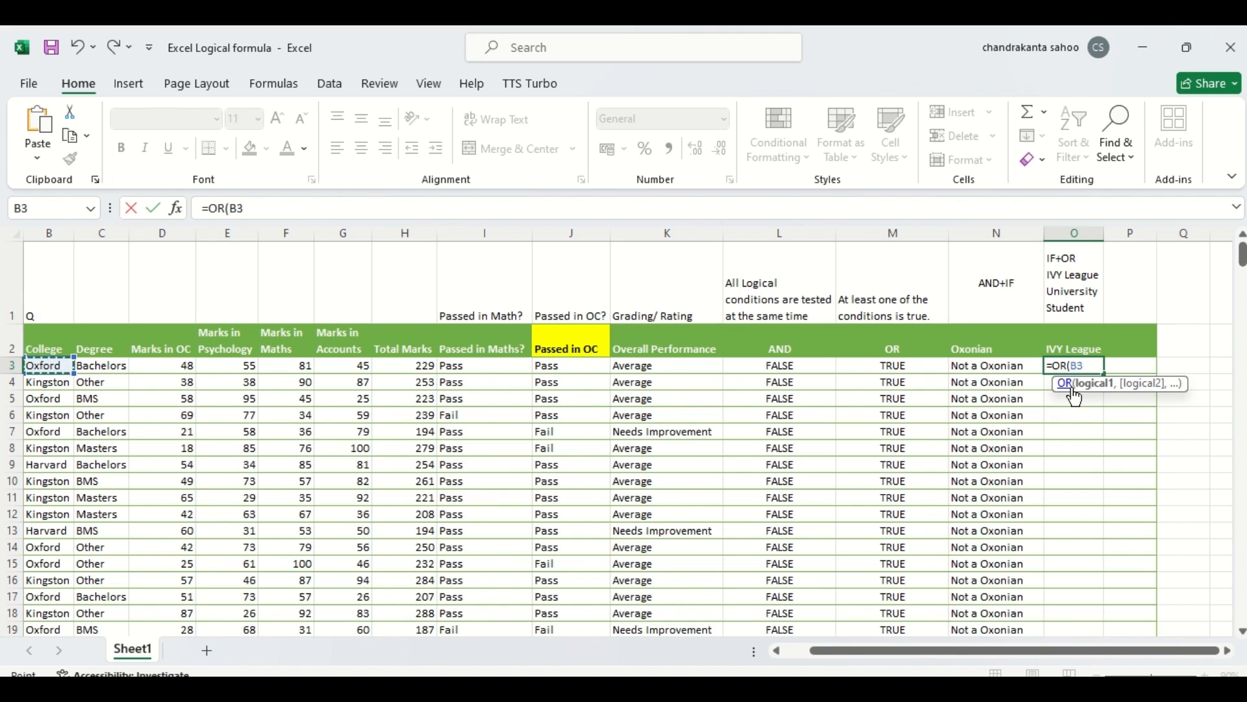
type("=\"Oxford")
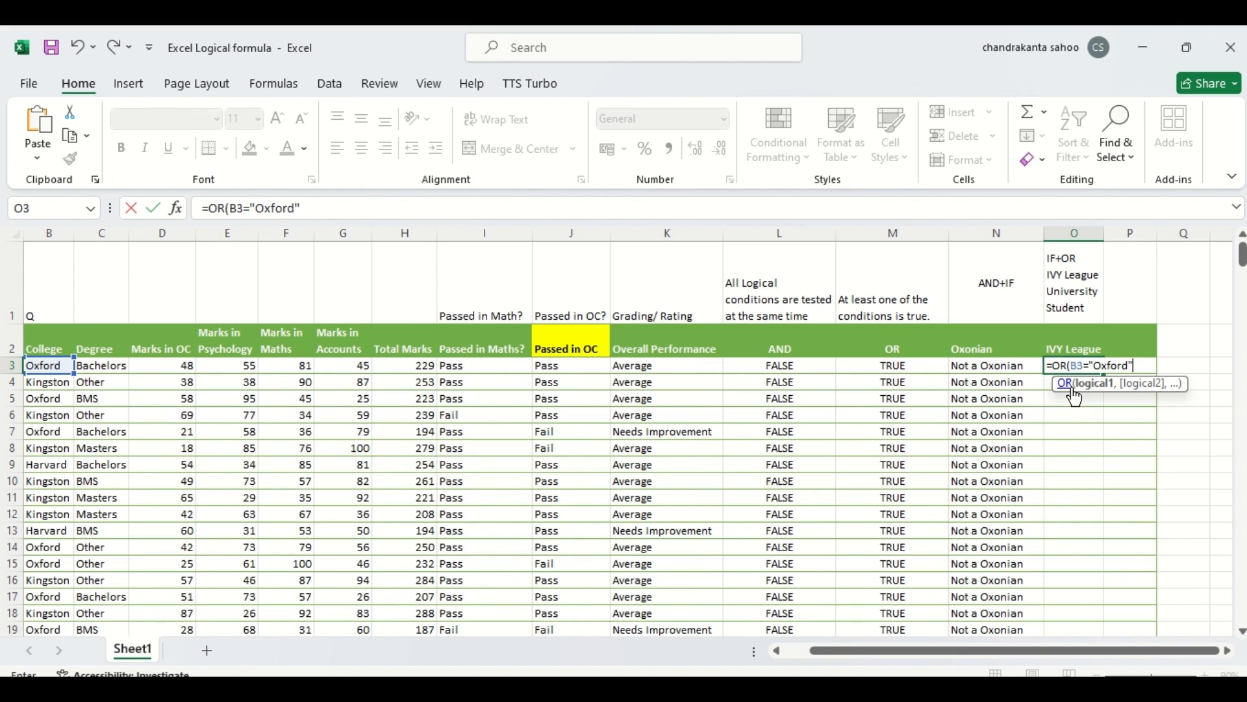
type("\",")
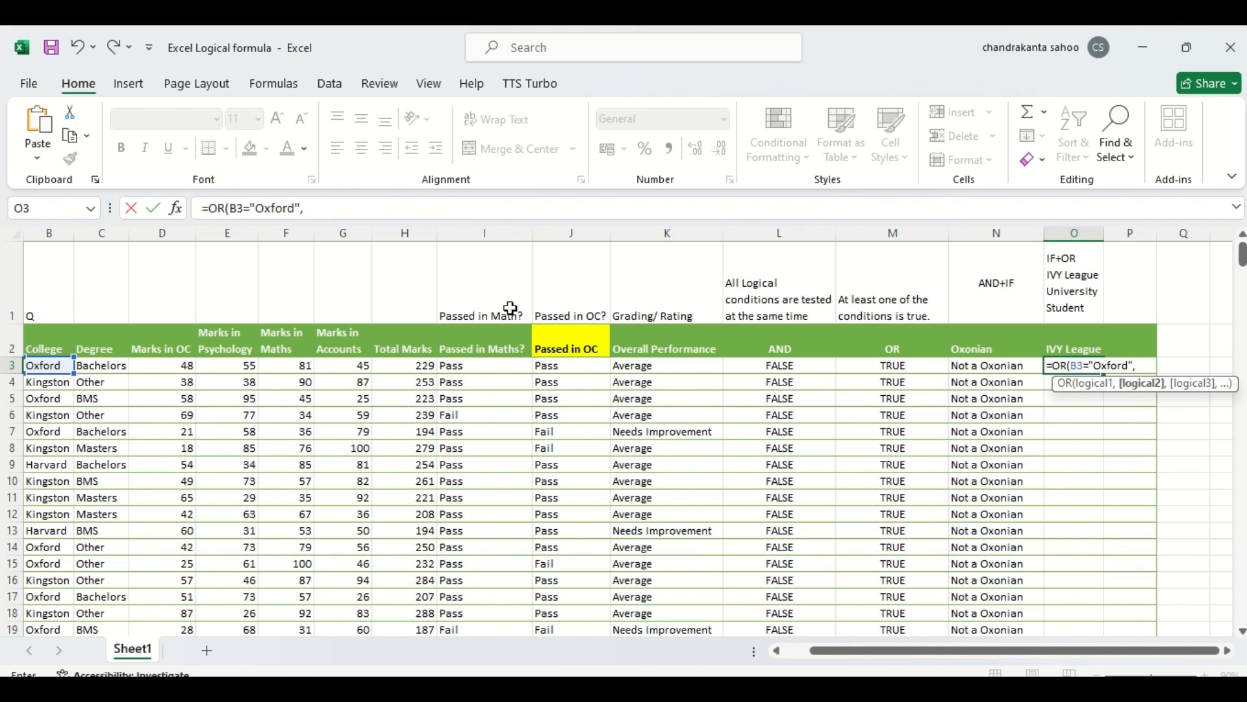
left_click(57, 365)
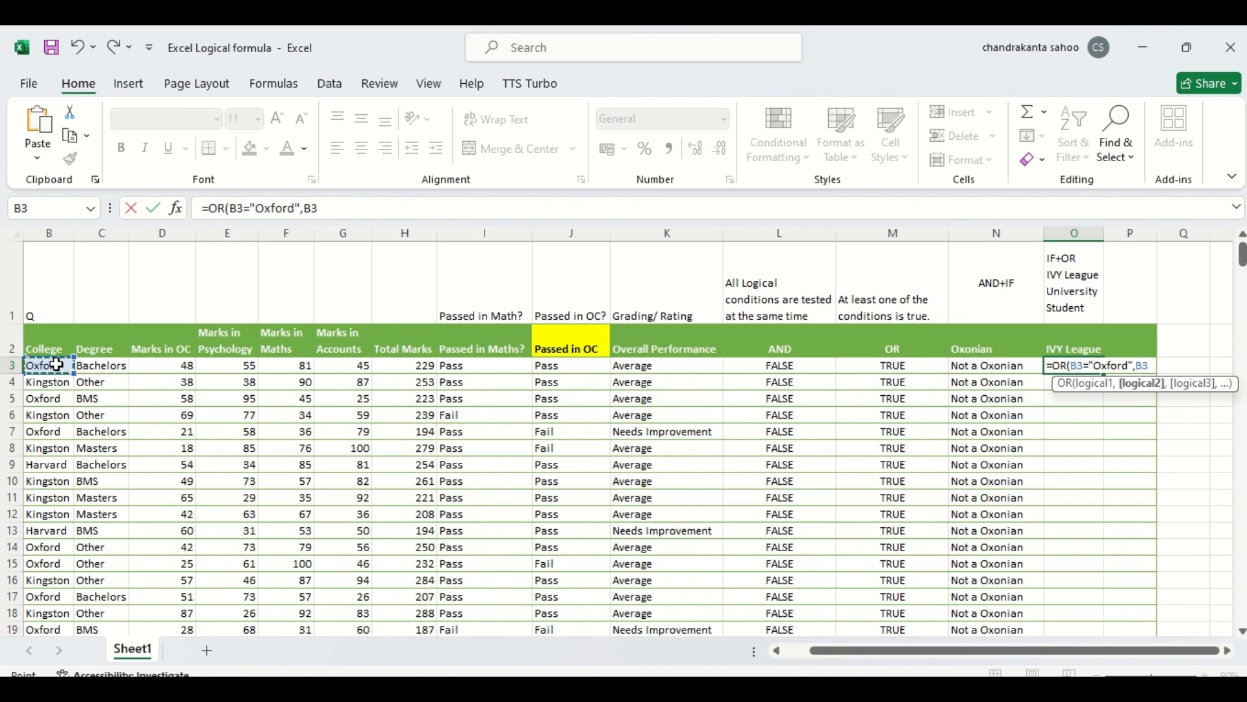
type("=\"Harvard")
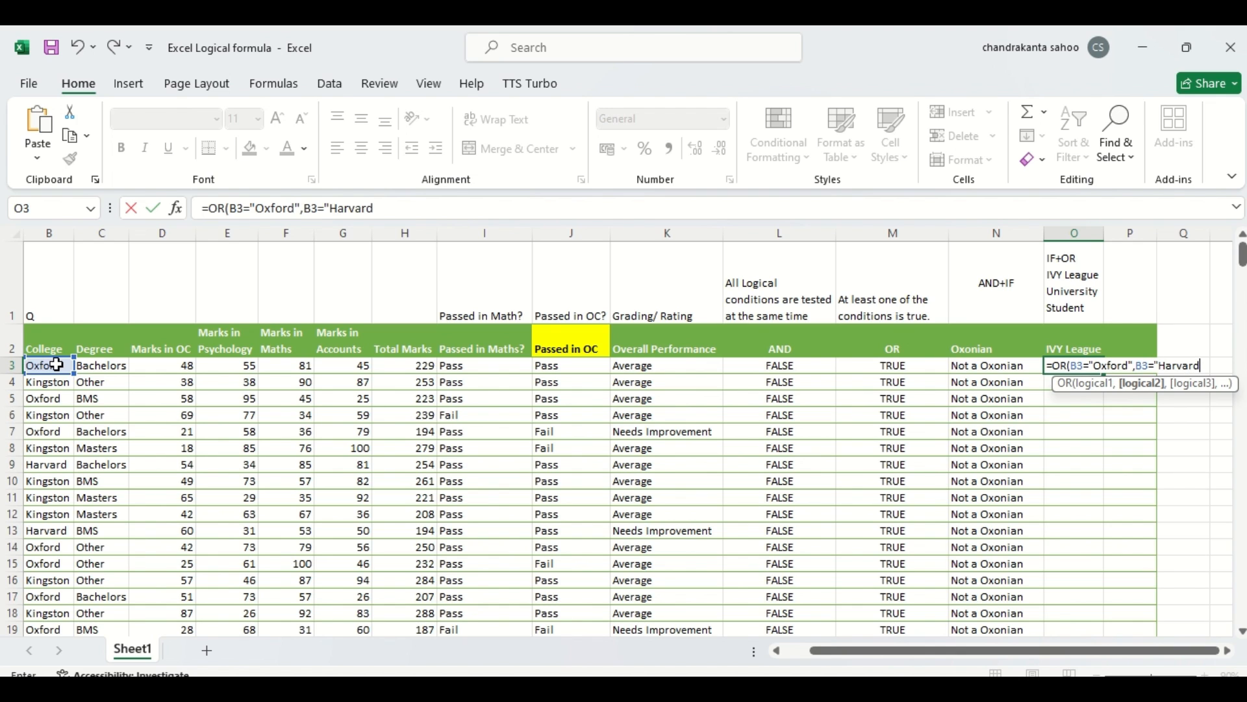
type("\")")
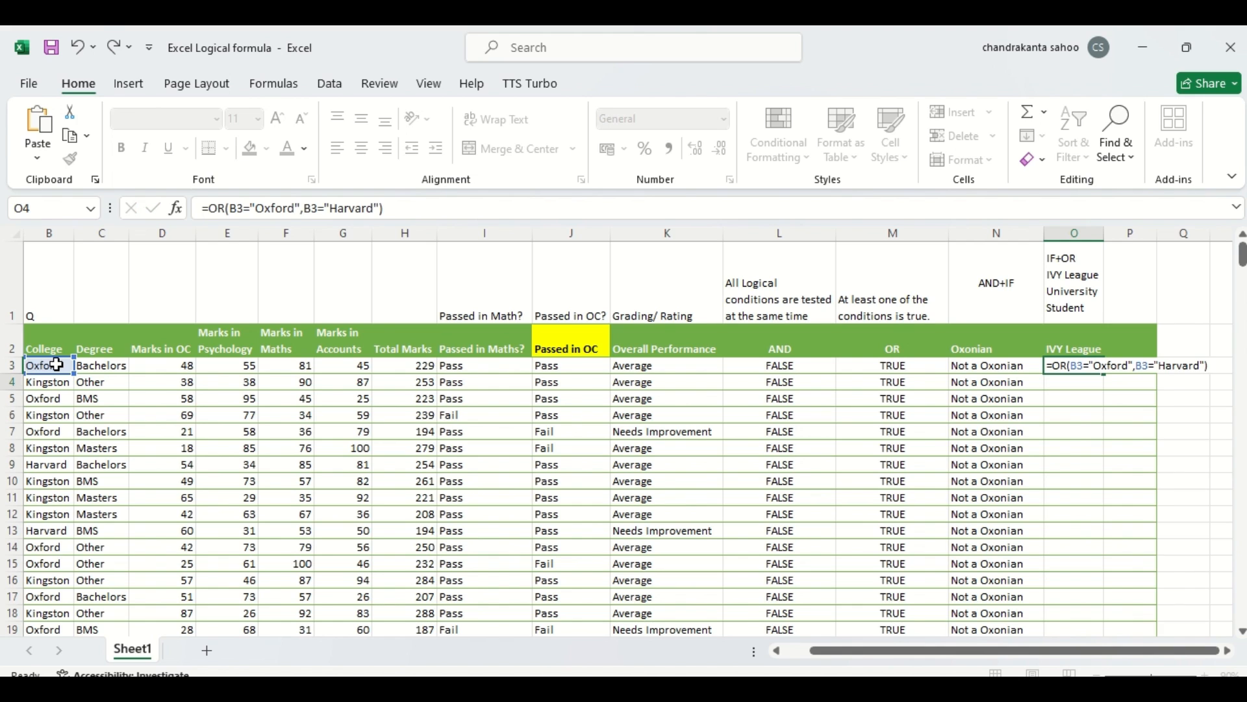
key("Return")
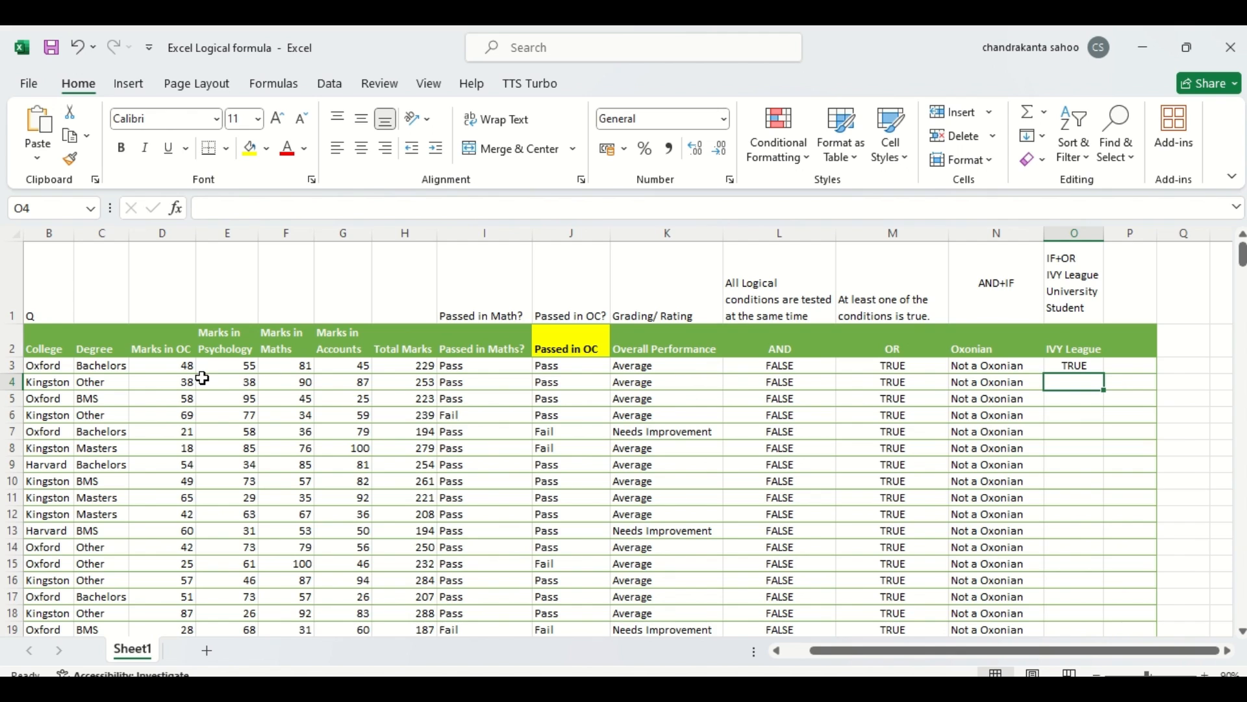
Step: Fill the OR formula down the IVY League column and compare results with the college names in rows 4, 9 and 13
left_click(1071, 367)
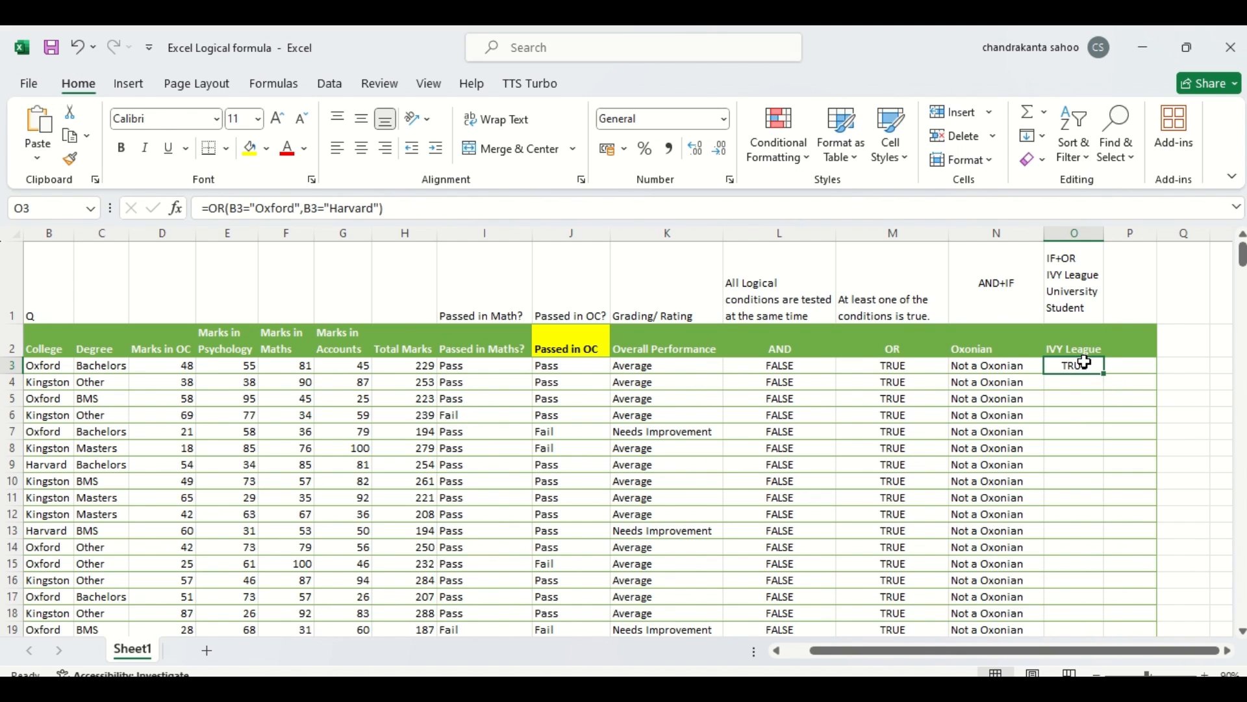
double_click(1105, 373)
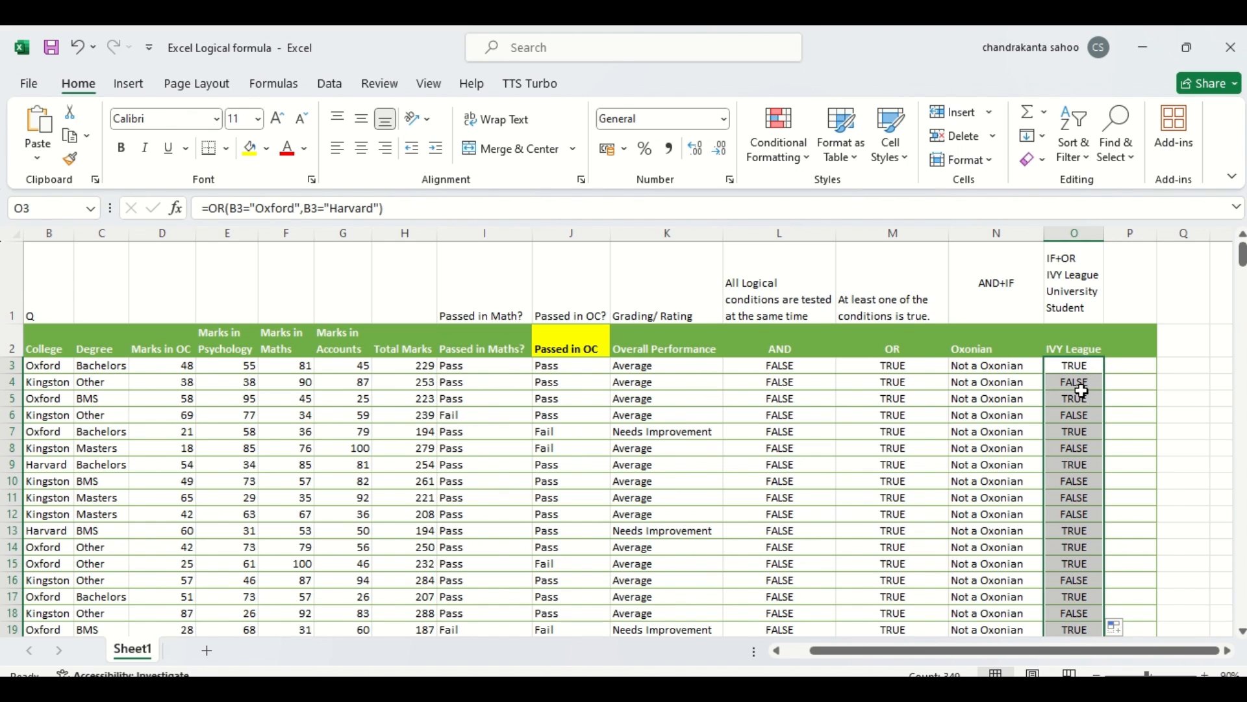
left_click(1080, 365)
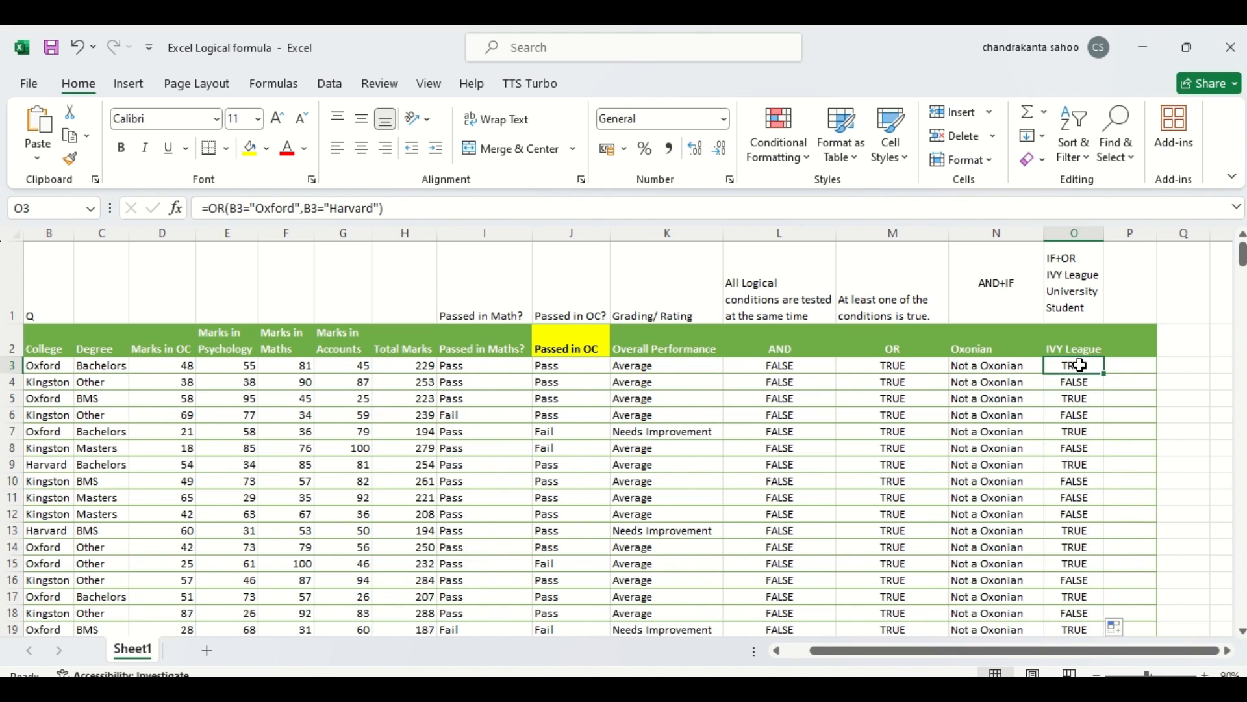
left_click(1078, 385)
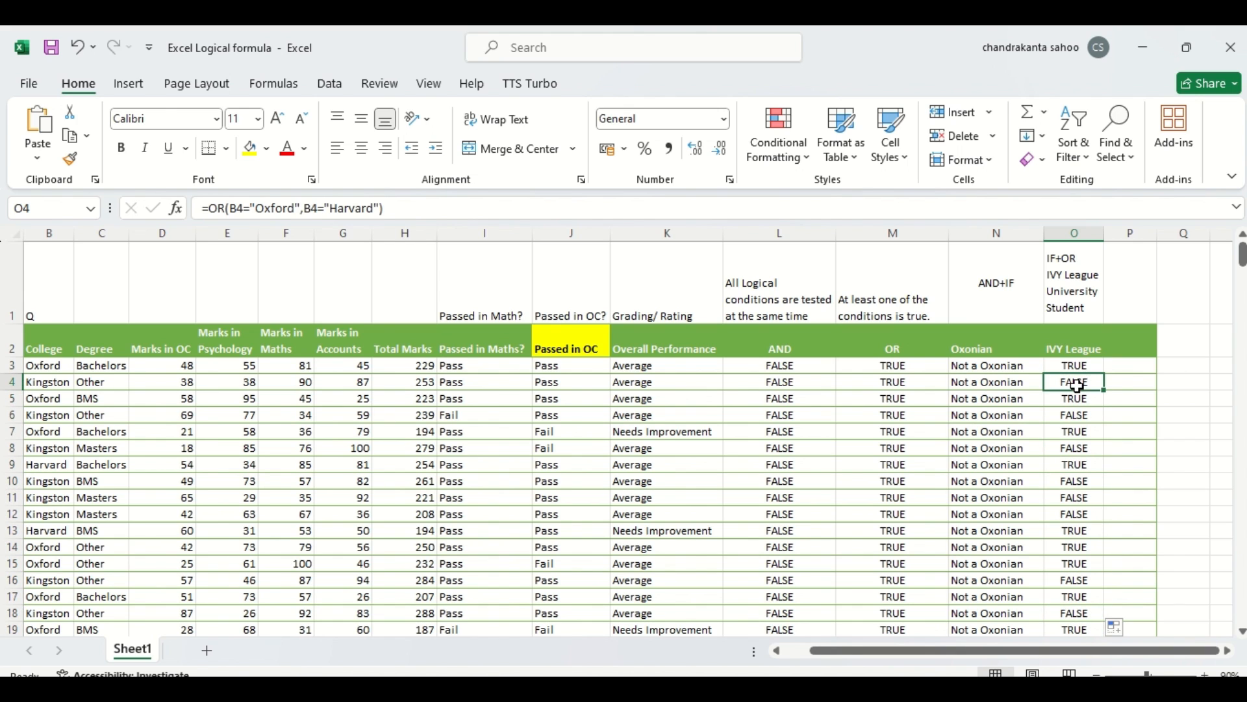
left_click(13, 381)
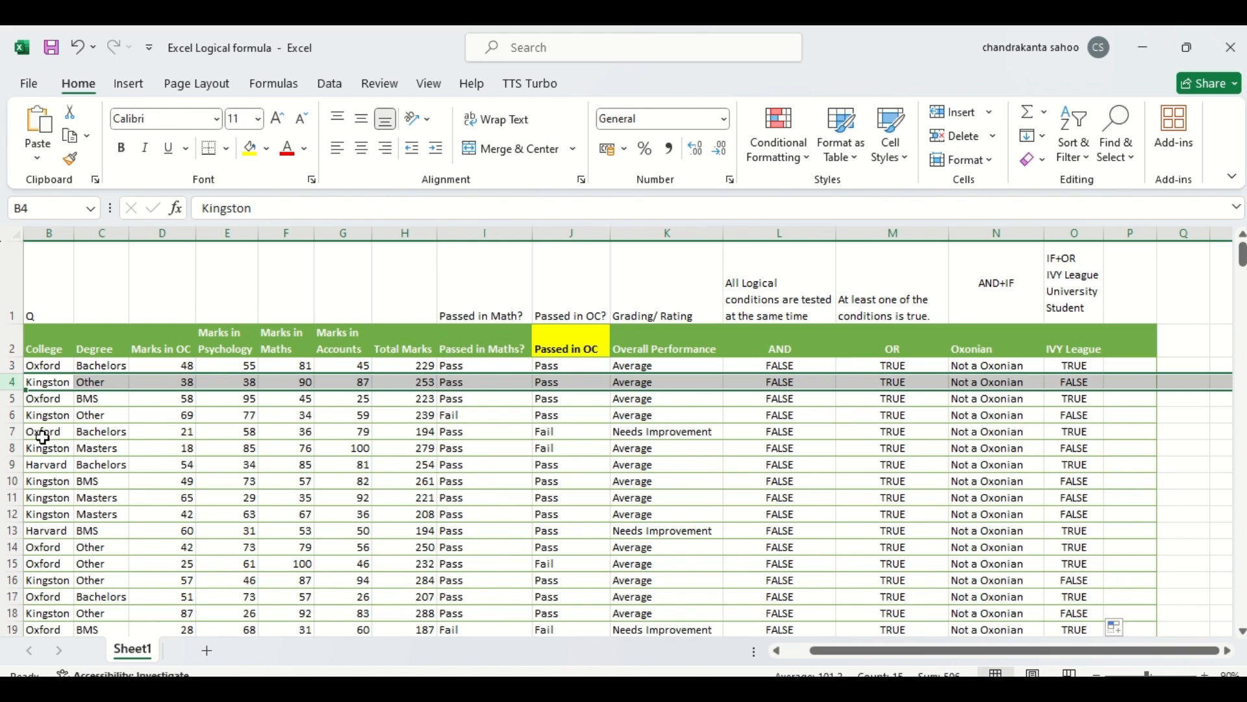
left_click(9, 464)
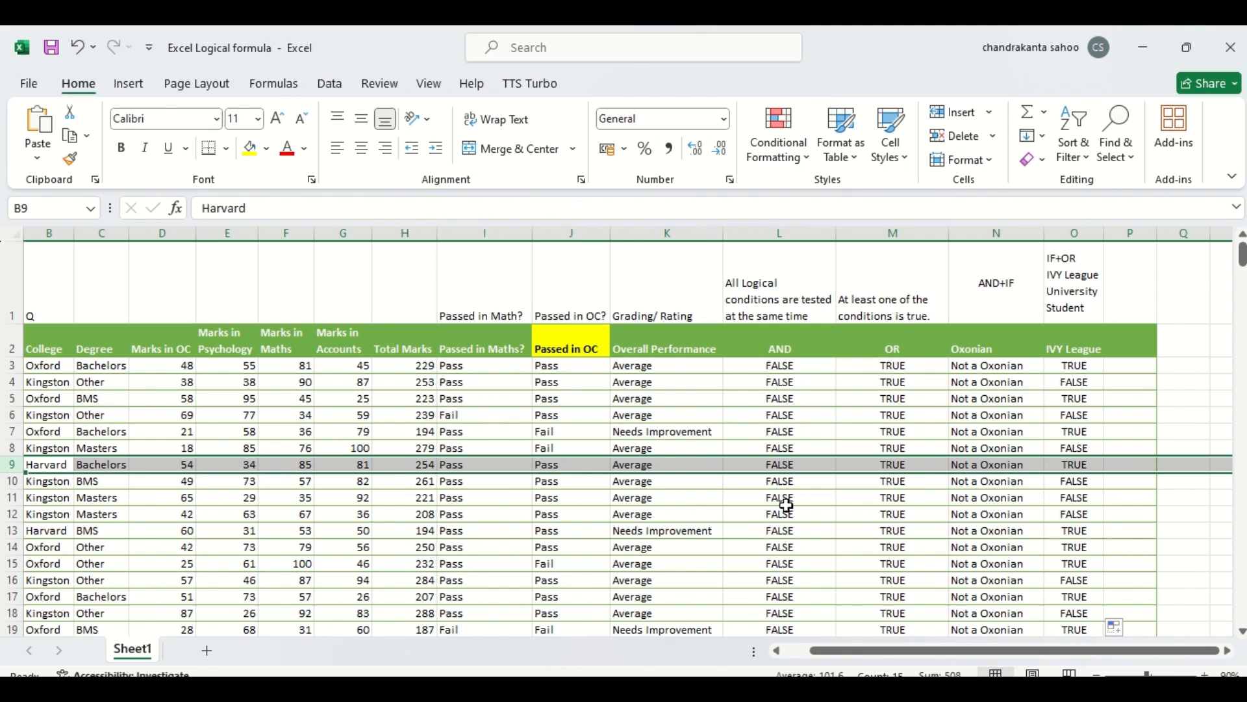
left_click(14, 531)
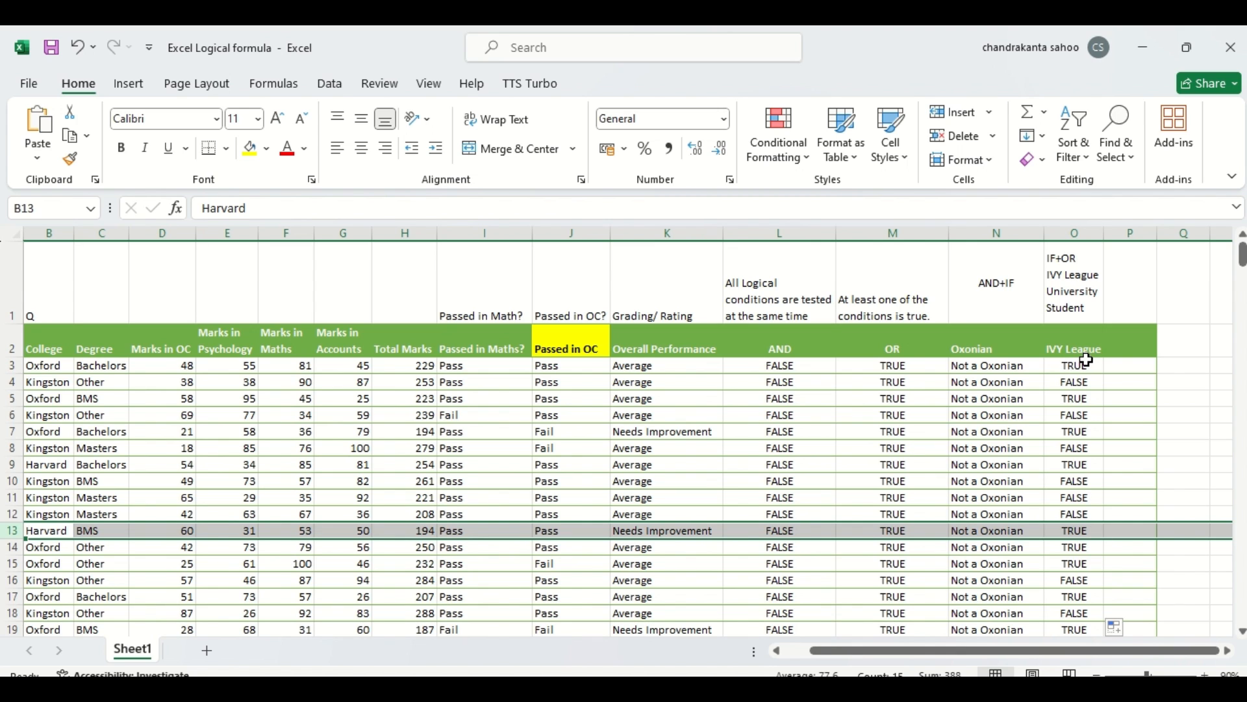
Step: Wrap O3's OR formula inside IF, returning "IVLUS" when true
double_click(1061, 366)
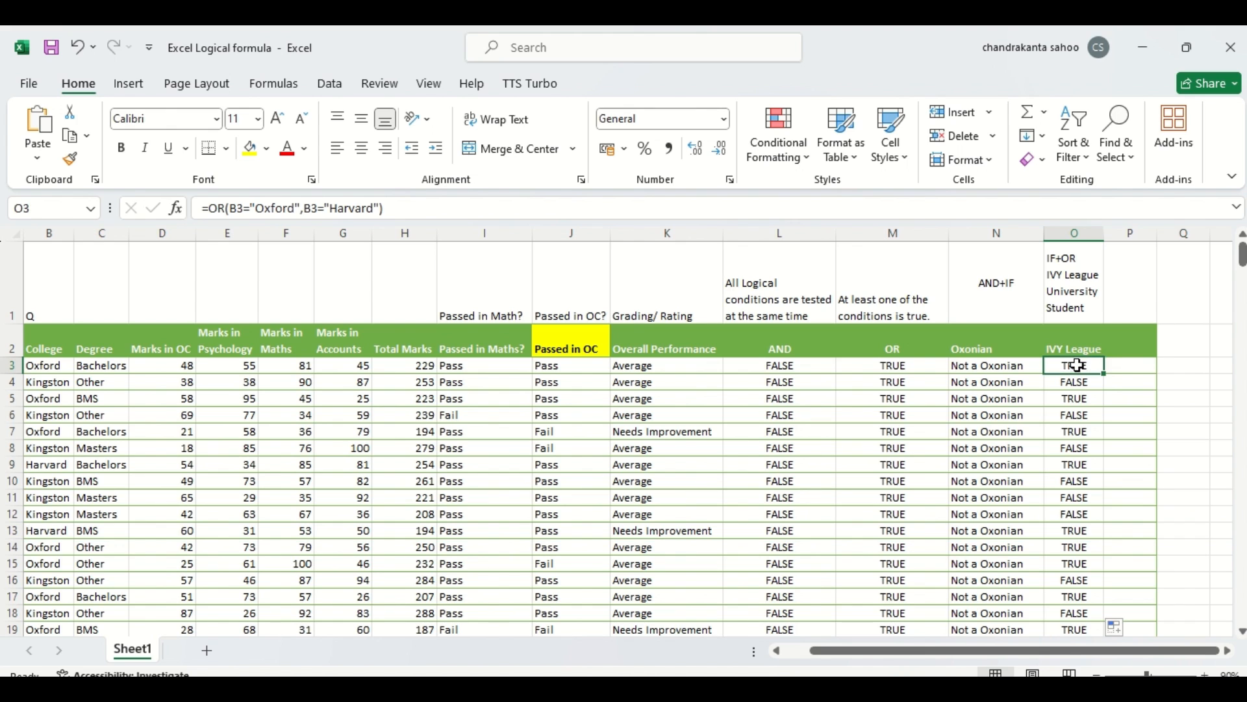
left_click(1059, 365)
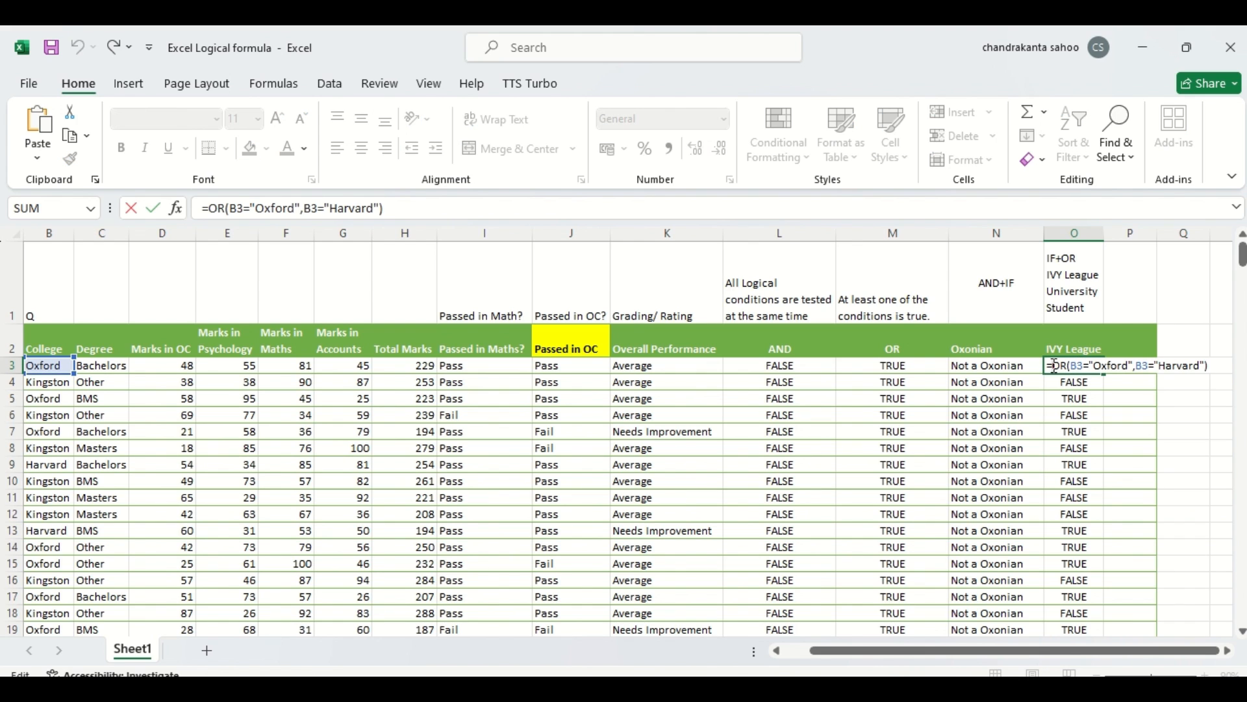
type("if")
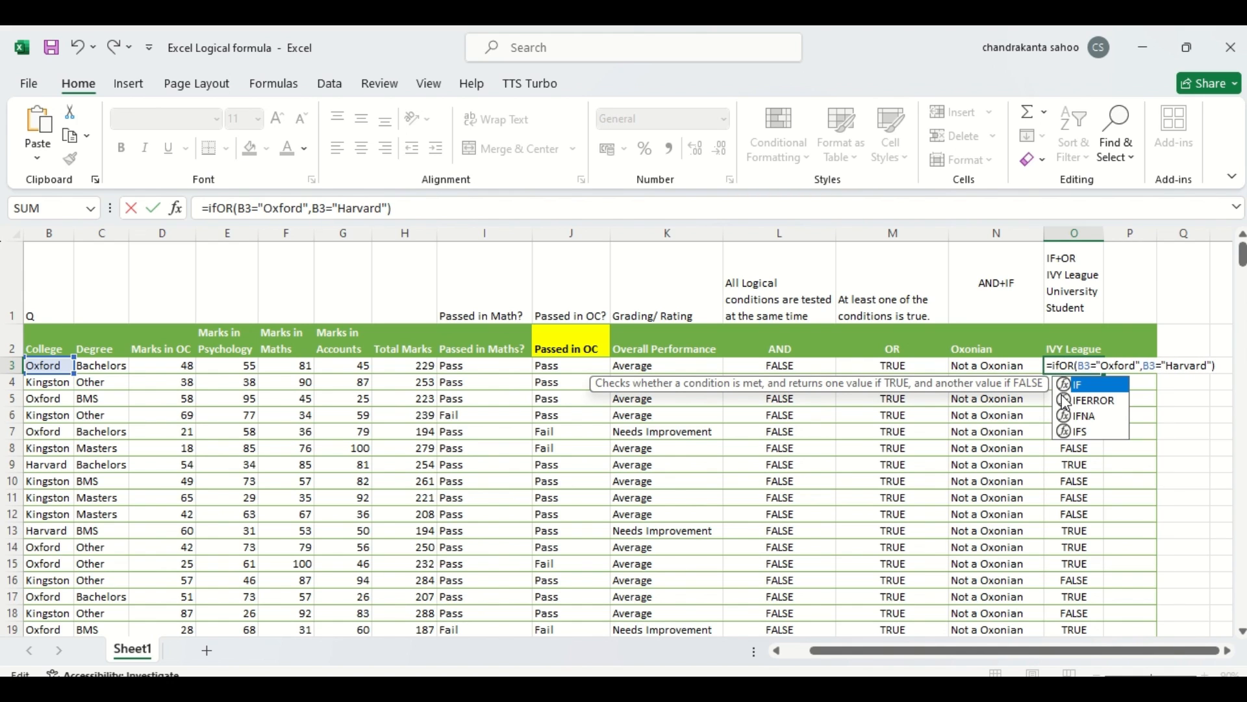
double_click(1065, 386)
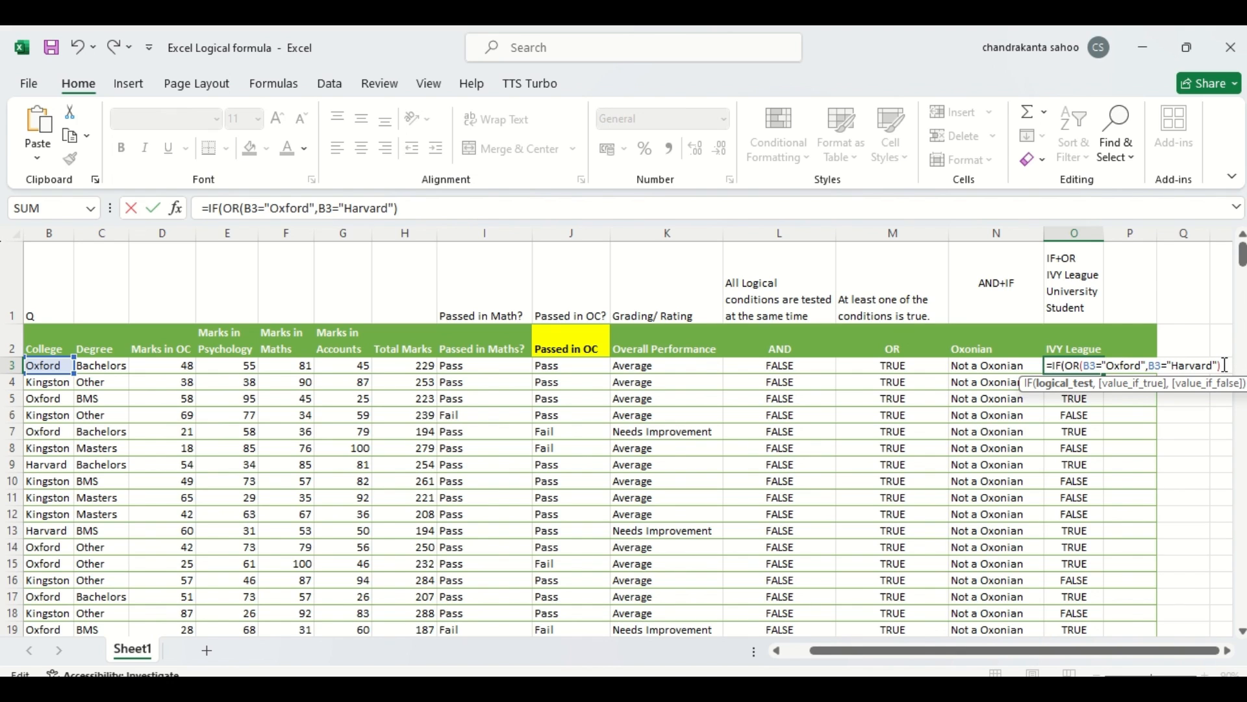
type(",")
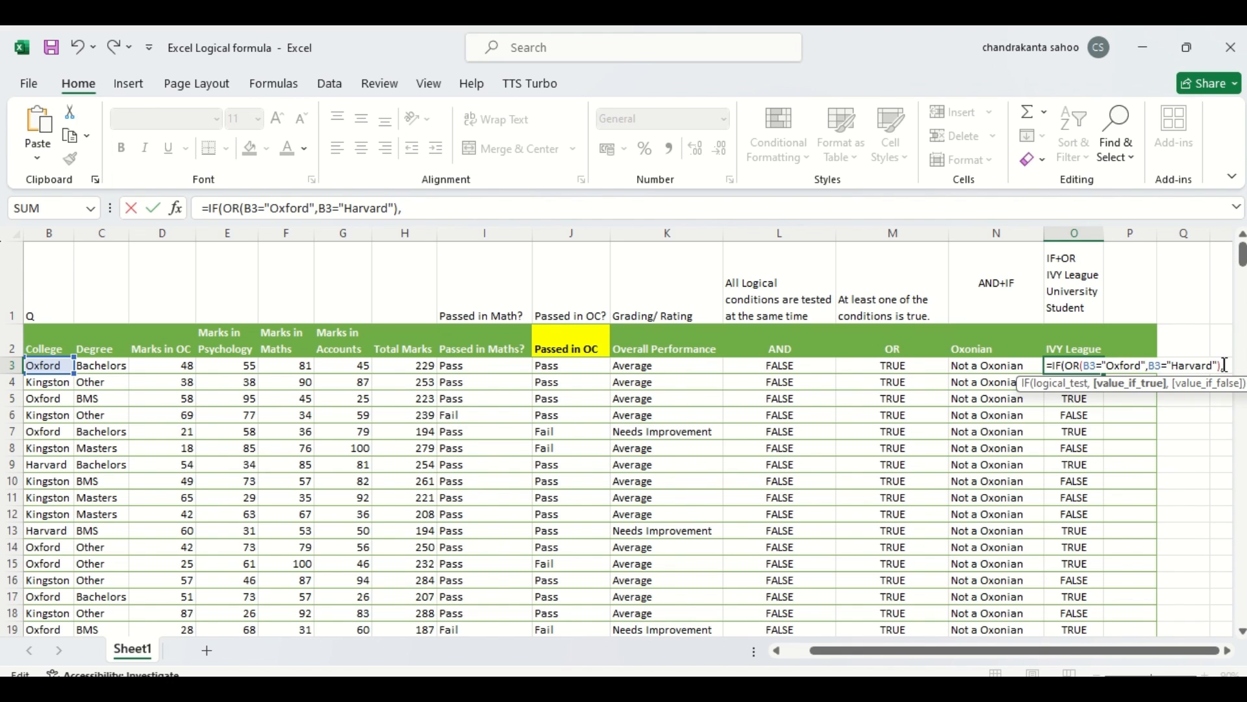
type("IV")
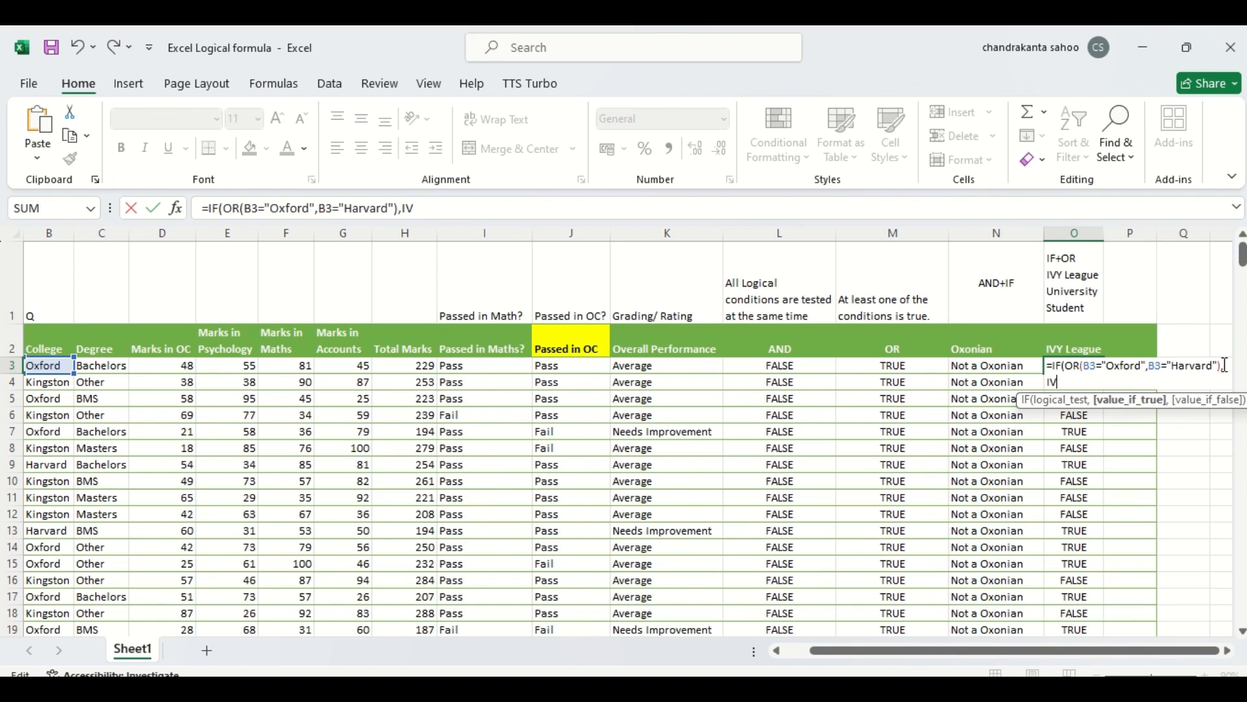
type("LUS")
left_click(1050, 382)
type("\",")
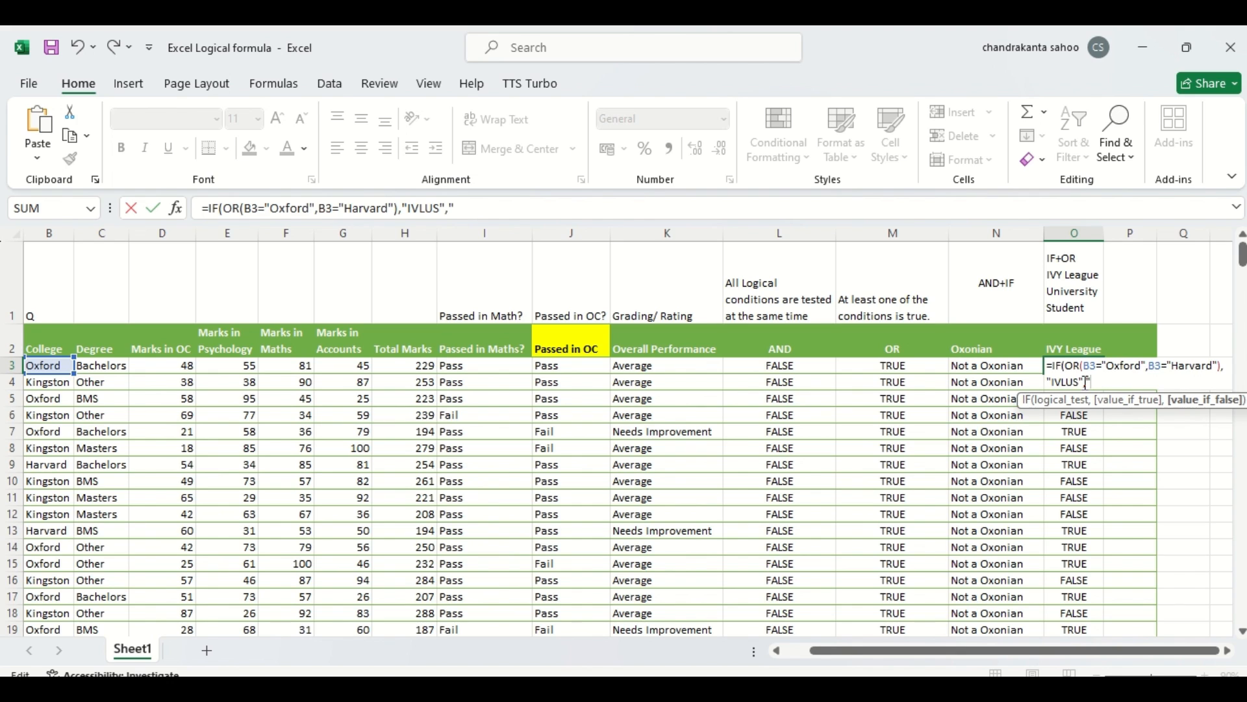
Step: Add "Not a IVLUS" as the IF formula's false value, close the bracket and commit O3
type("\"Not a ILUS")
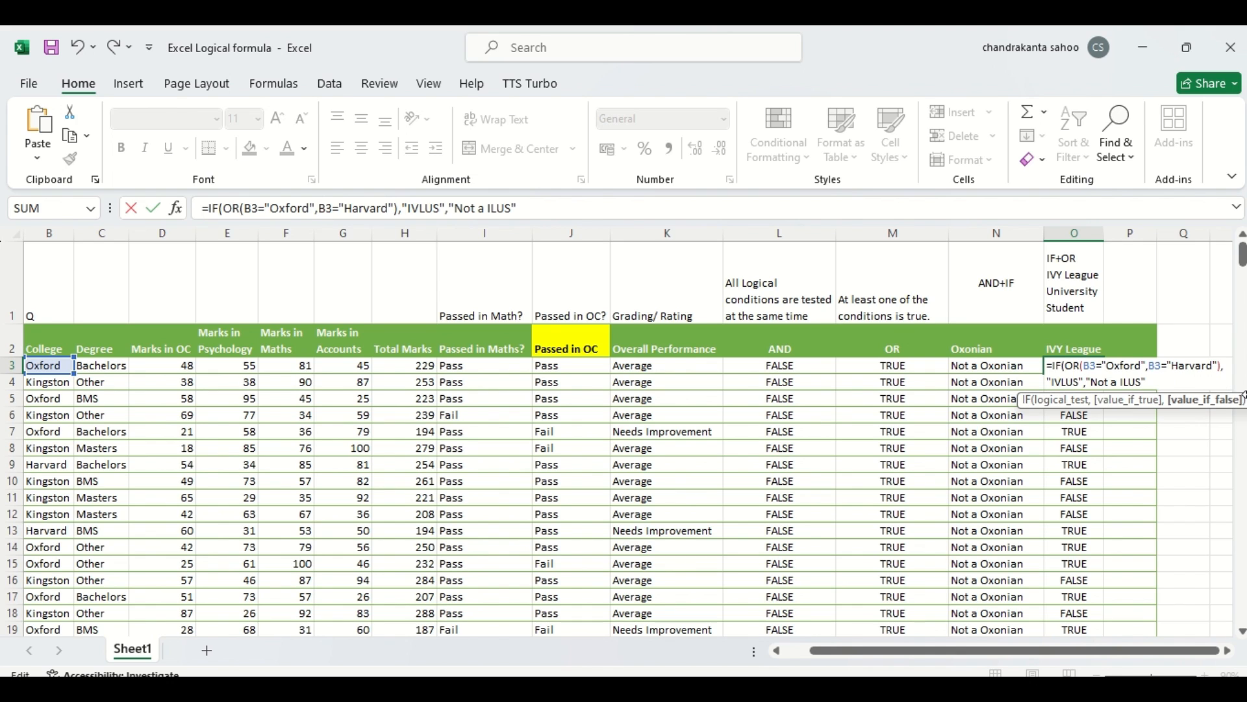
left_click(1127, 382)
type("V")
left_click(1161, 383)
type(")")
key("Return")
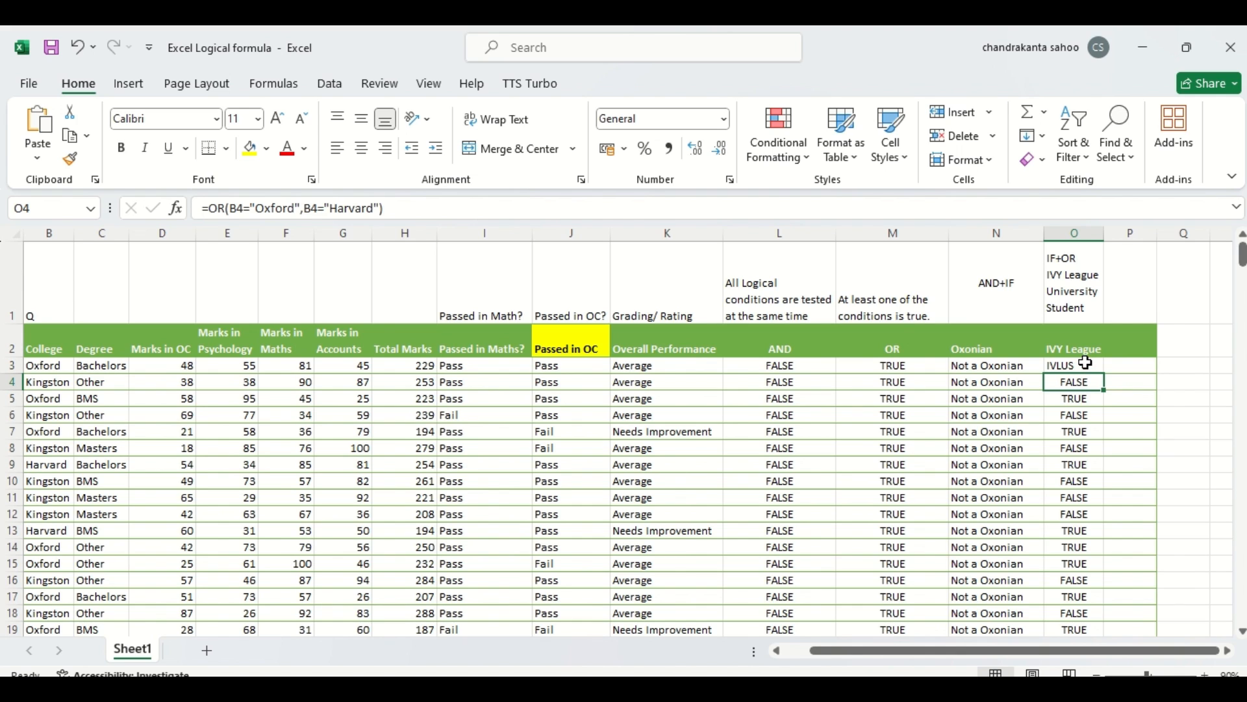
left_click(1091, 365)
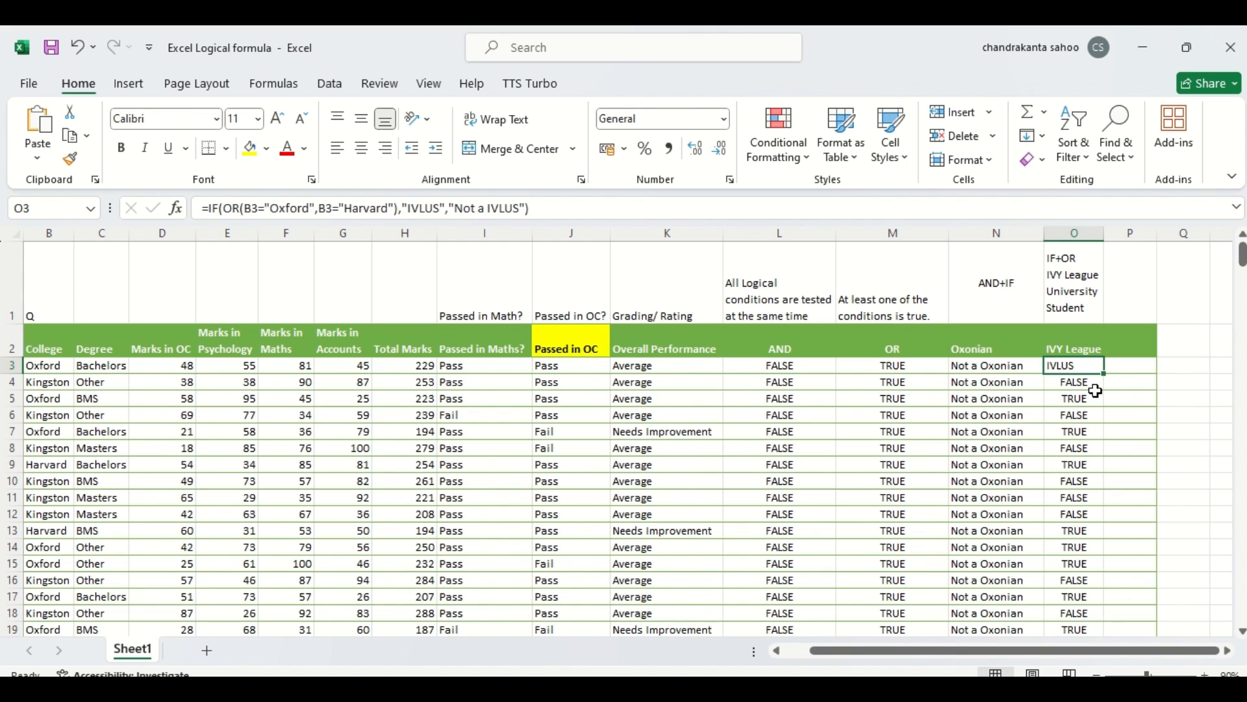
Step: Fill O3's IF formula down the IVY League column and compare the results with the college names in rows 3–6, 9 and 16
left_click(1097, 401)
left_click_drag(1091, 368, 1105, 380)
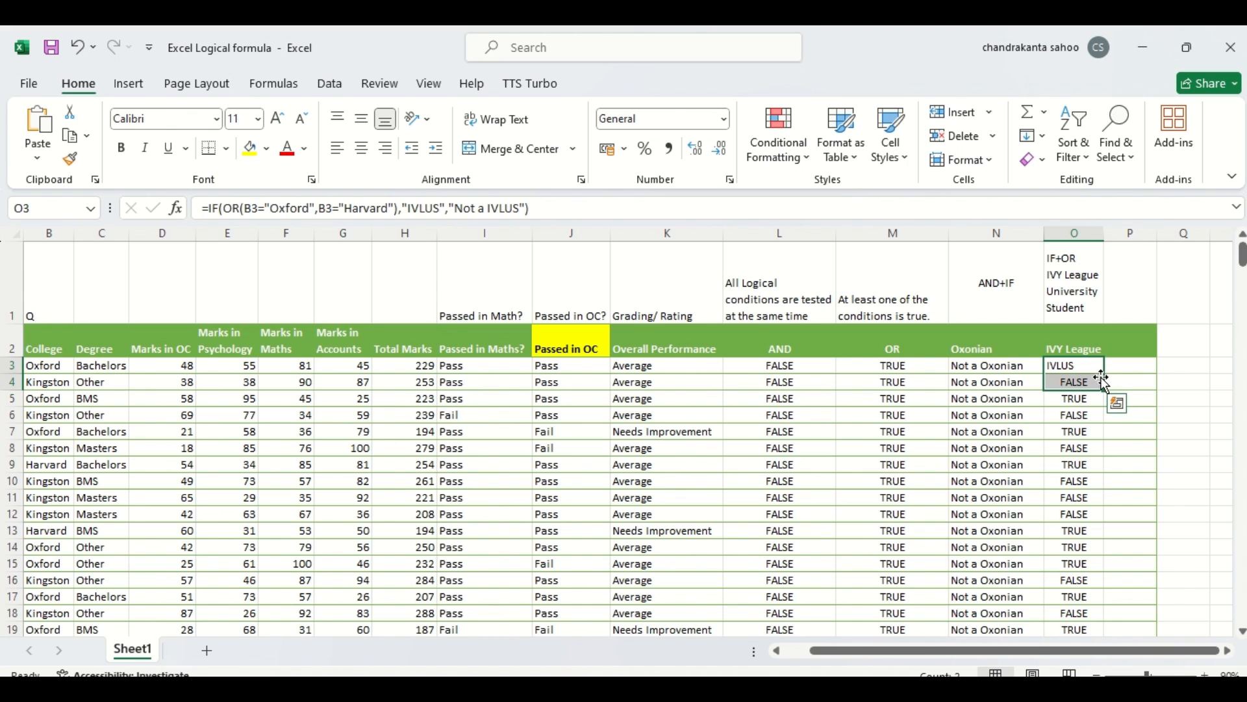
left_click(1099, 374)
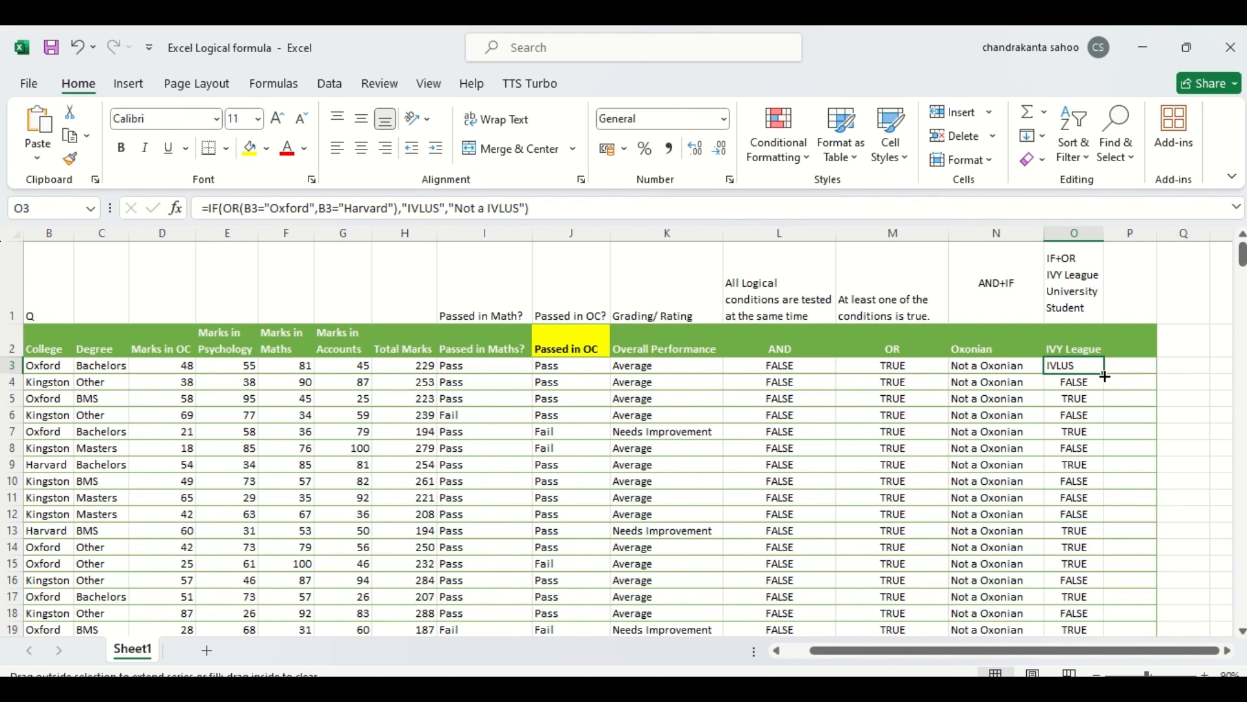
double_click(1105, 376)
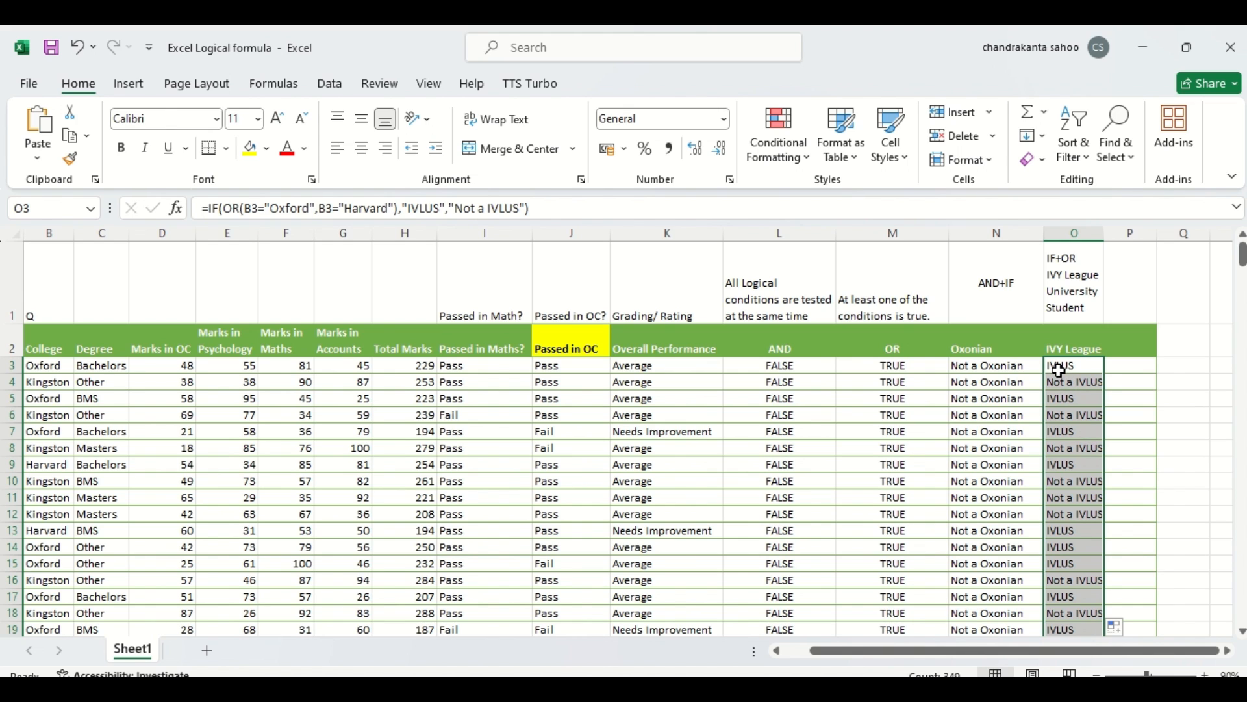
left_click(13, 368)
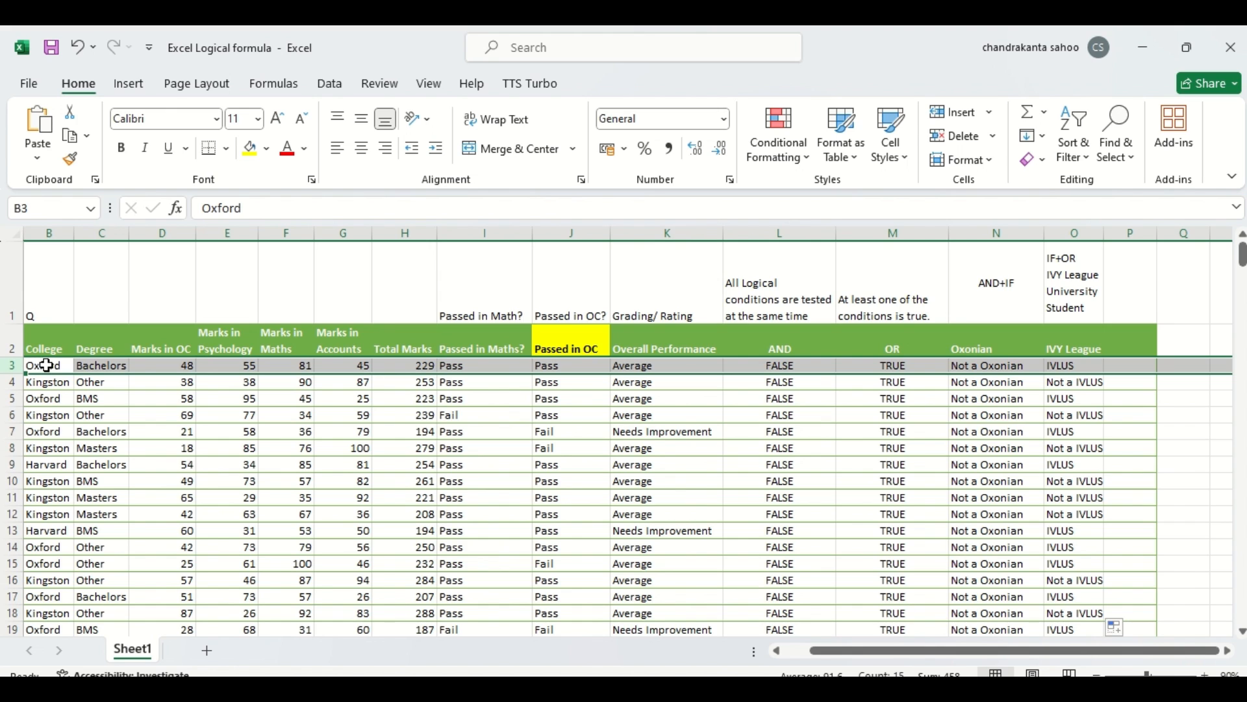
left_click(14, 383)
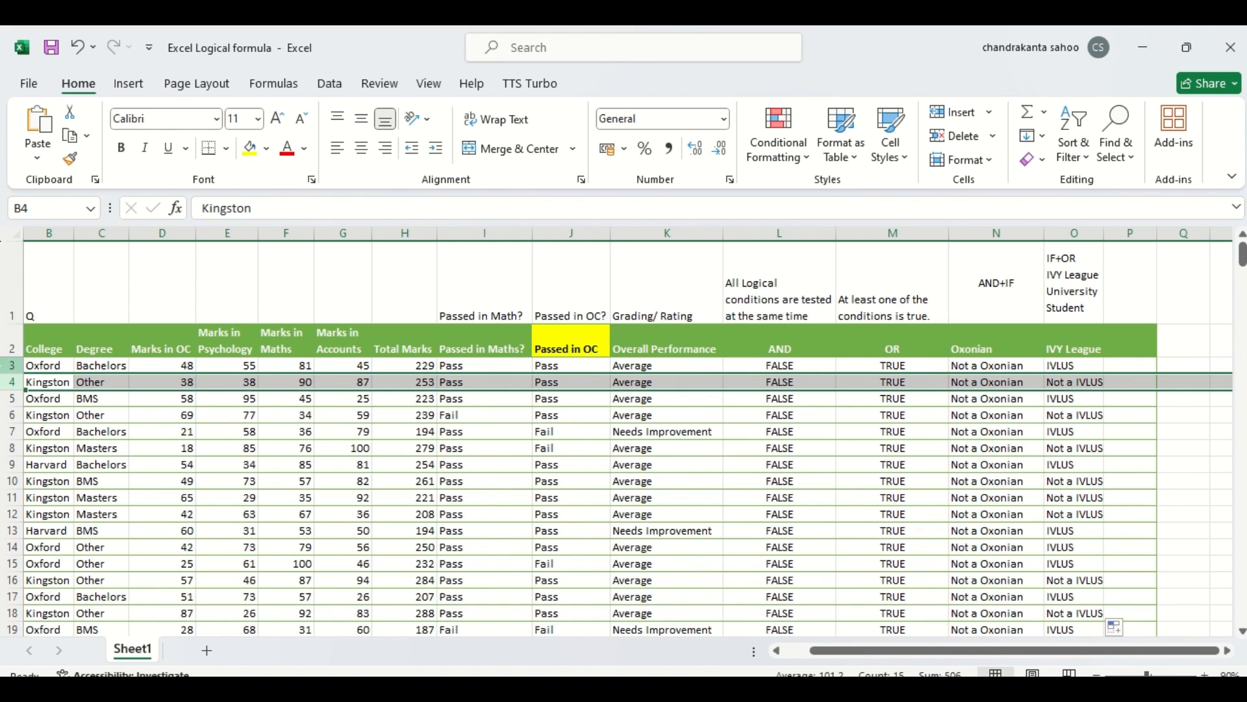
left_click(18, 398)
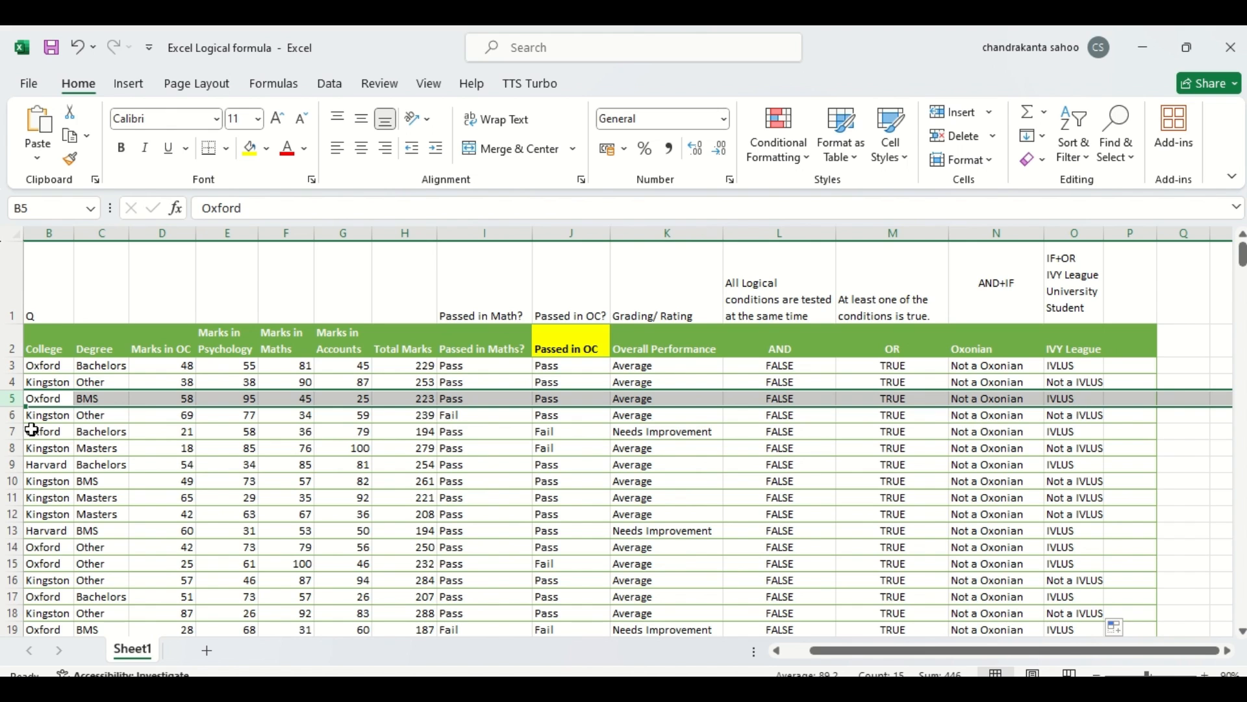
left_click(8, 415)
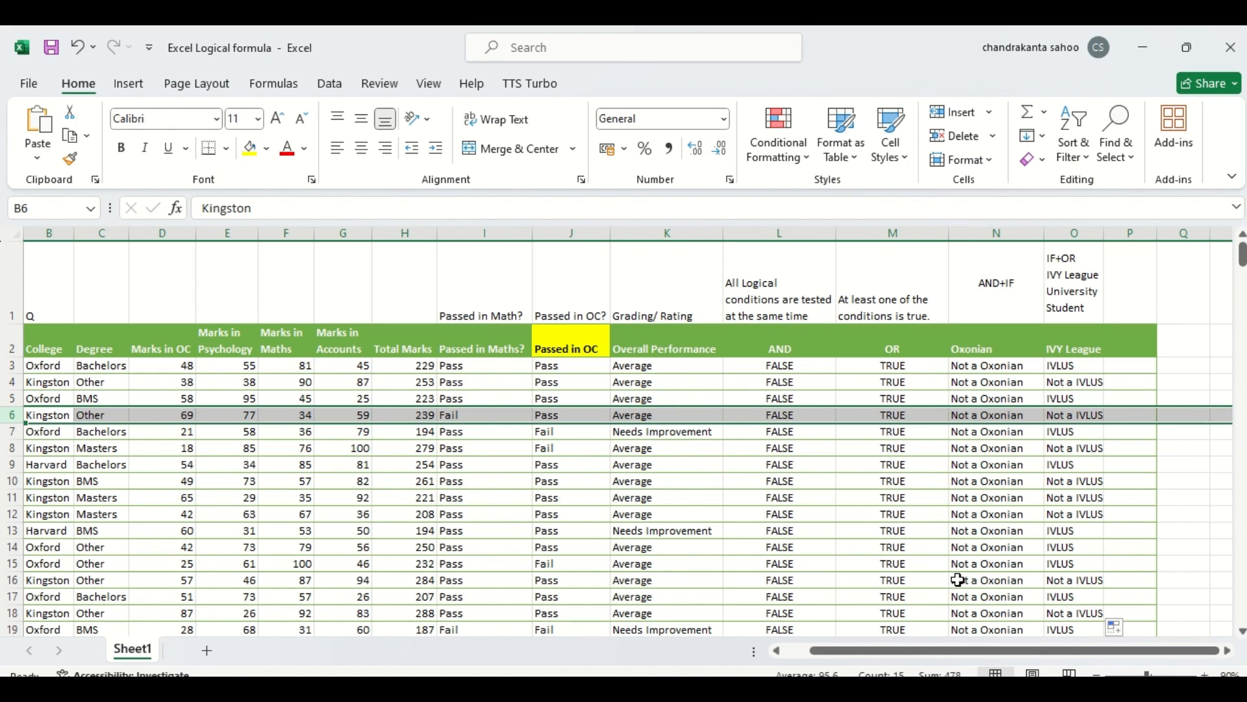
left_click(10, 581)
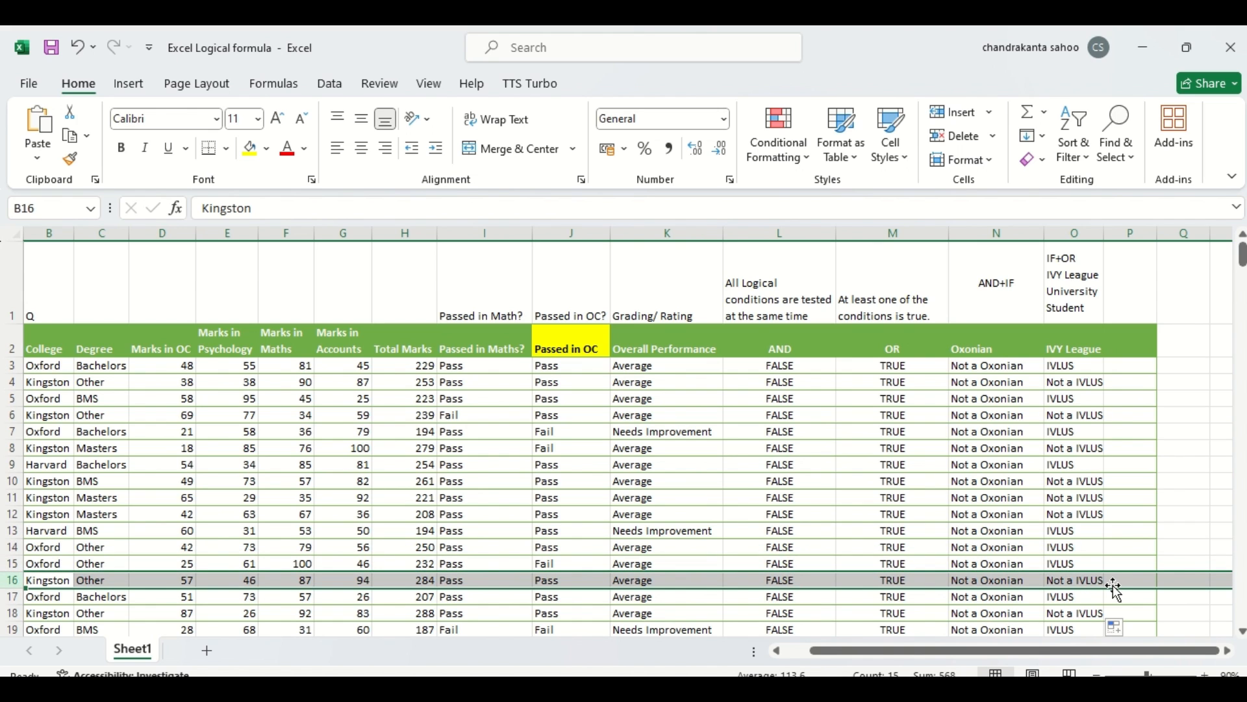
left_click(1097, 460)
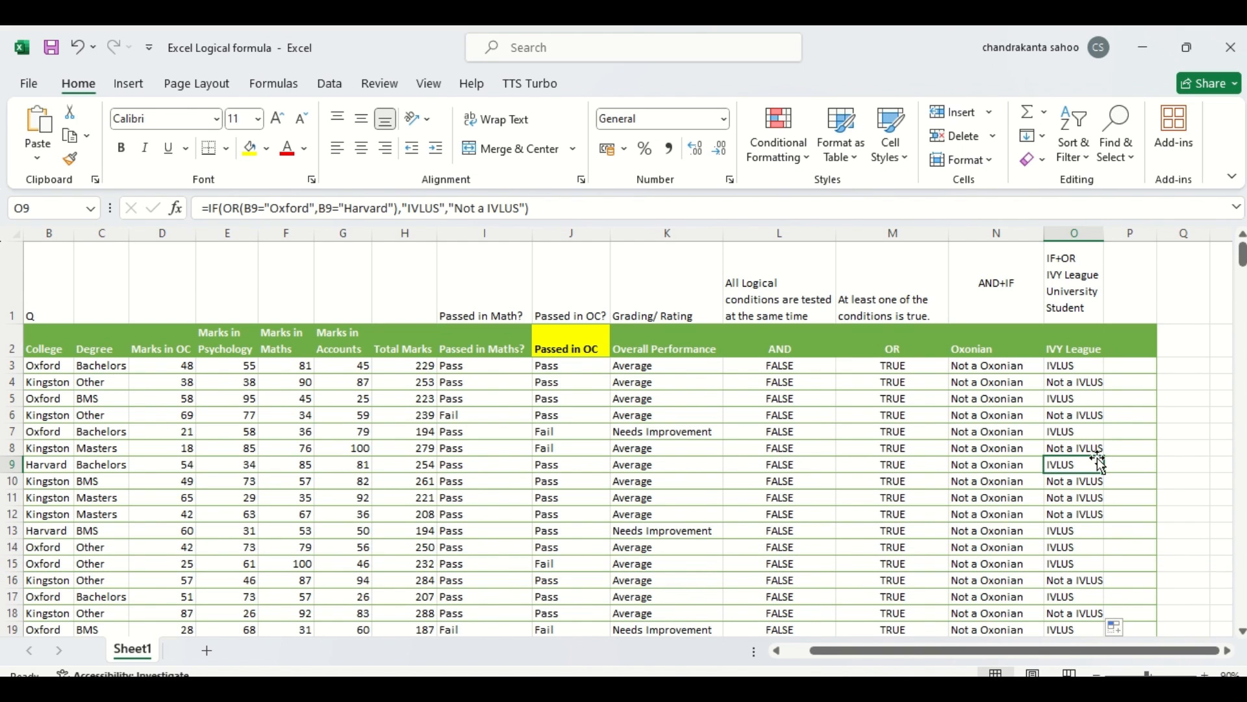